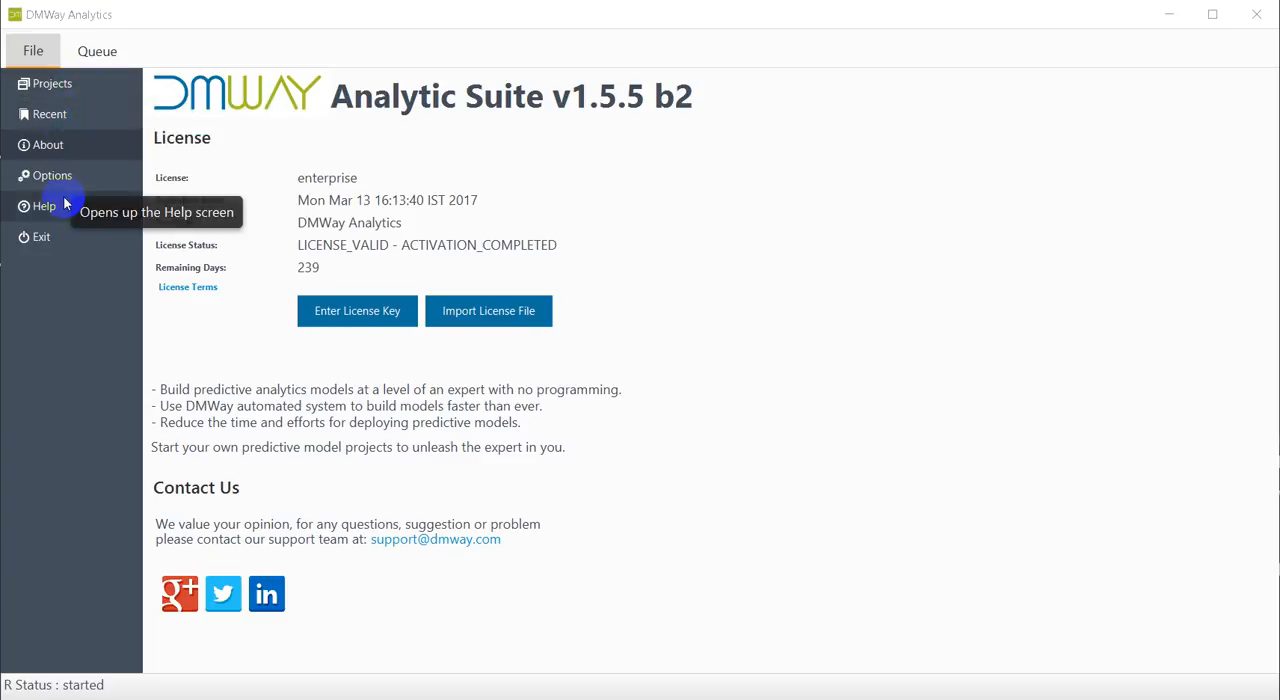
# Create a new project named DMwayDemo in the folder C:\Users\User.
pyautogui.click(61, 93)
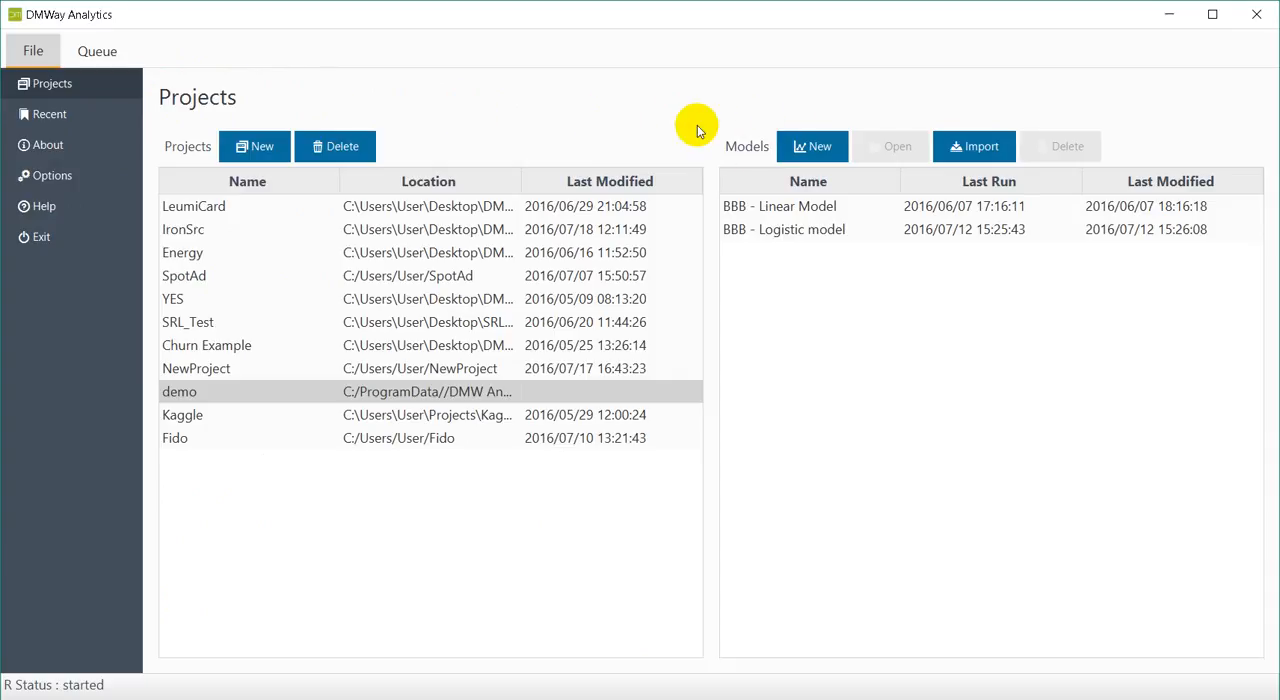
pyautogui.click(262, 150)
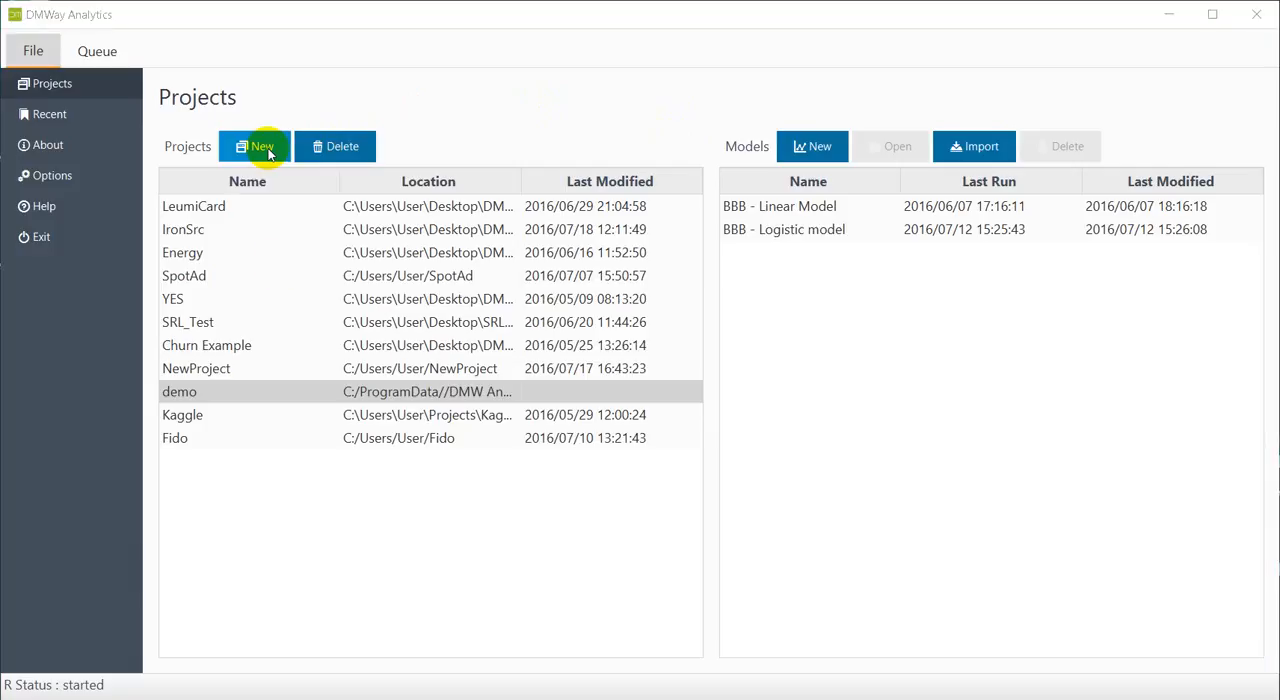
pyautogui.click(541, 350)
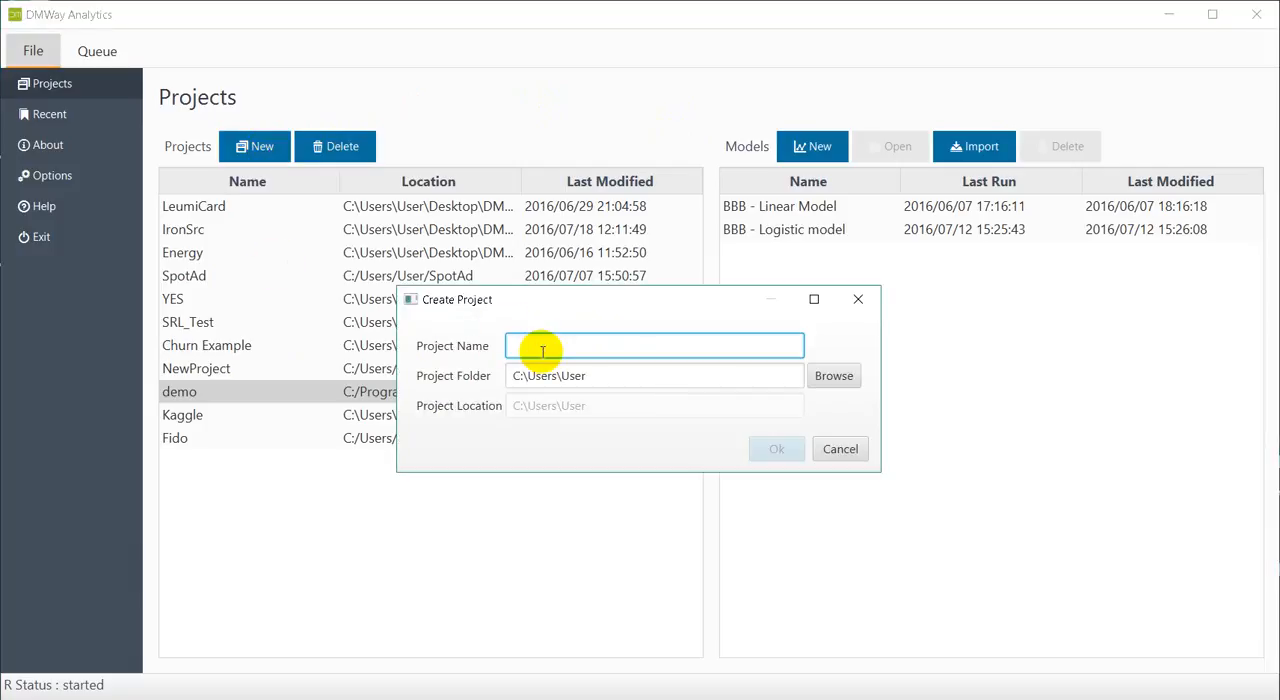
pyautogui.write('DMwayDemo')
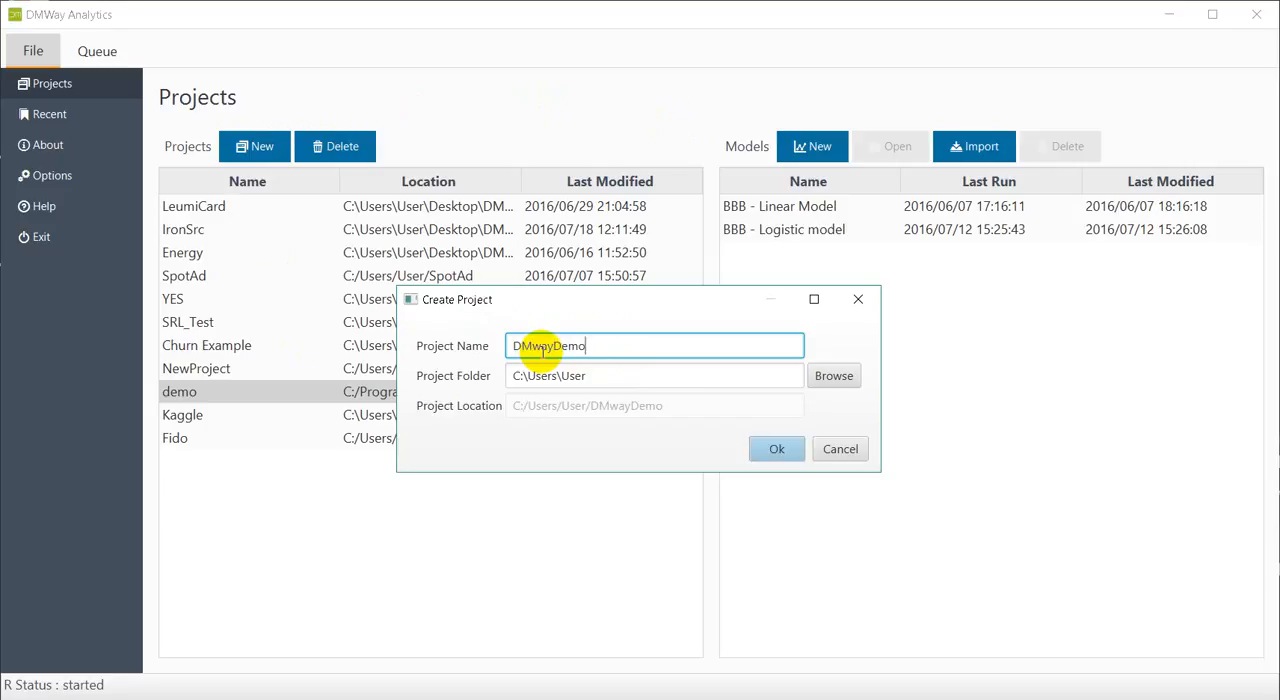
pyautogui.doubleClick(543, 340)
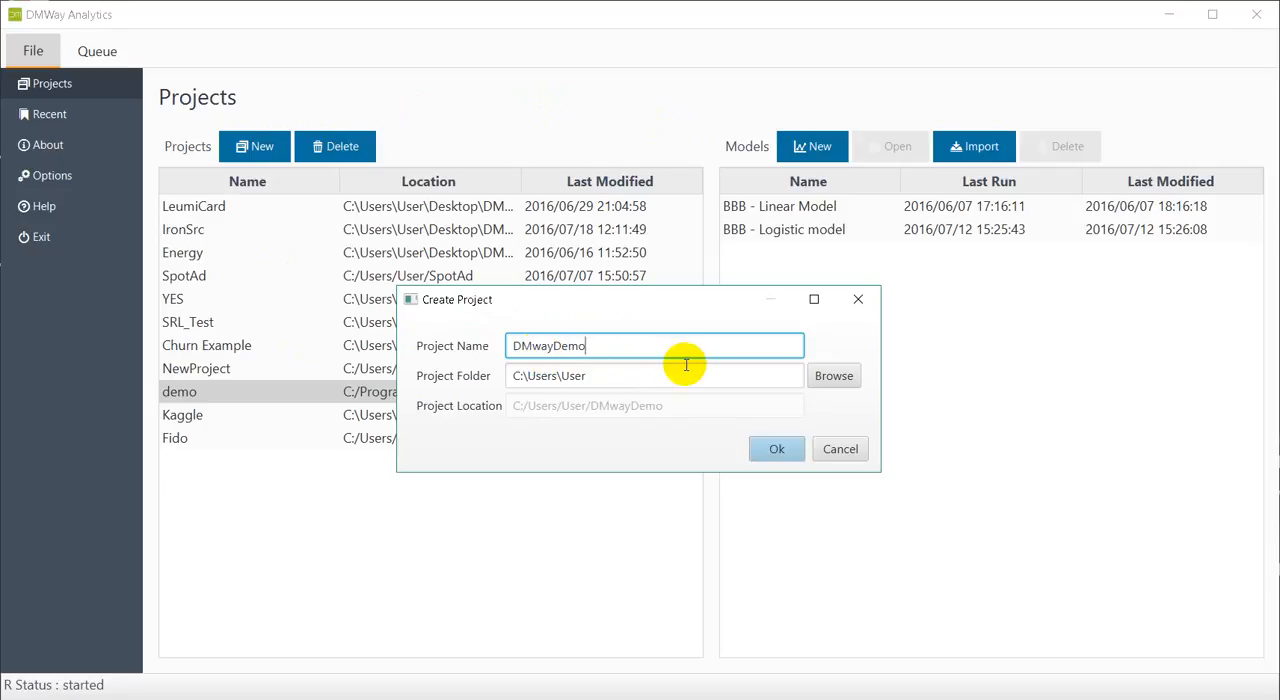
pyautogui.click(773, 450)
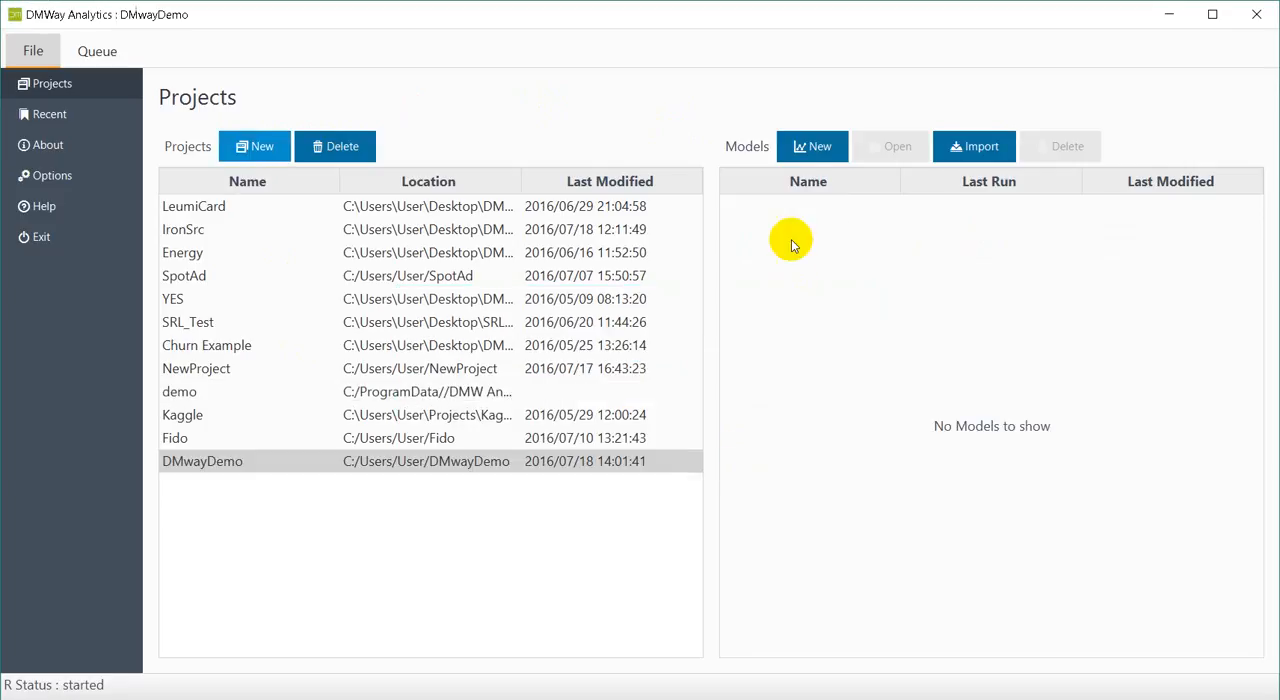
# Create a new model in the DMwayDemo project, named ModelName with the description ModelDescription.
pyautogui.click(815, 145)
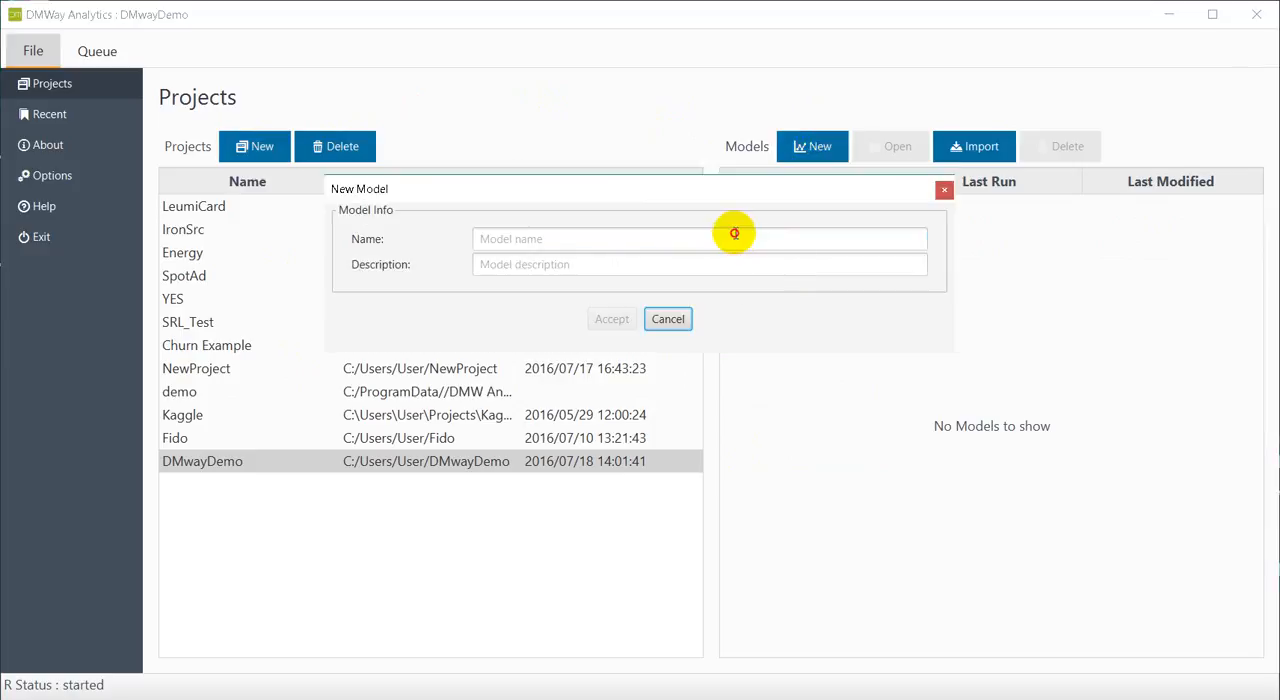
pyautogui.click(733, 232)
pyautogui.write('ModelName')
pyautogui.press('Tab')
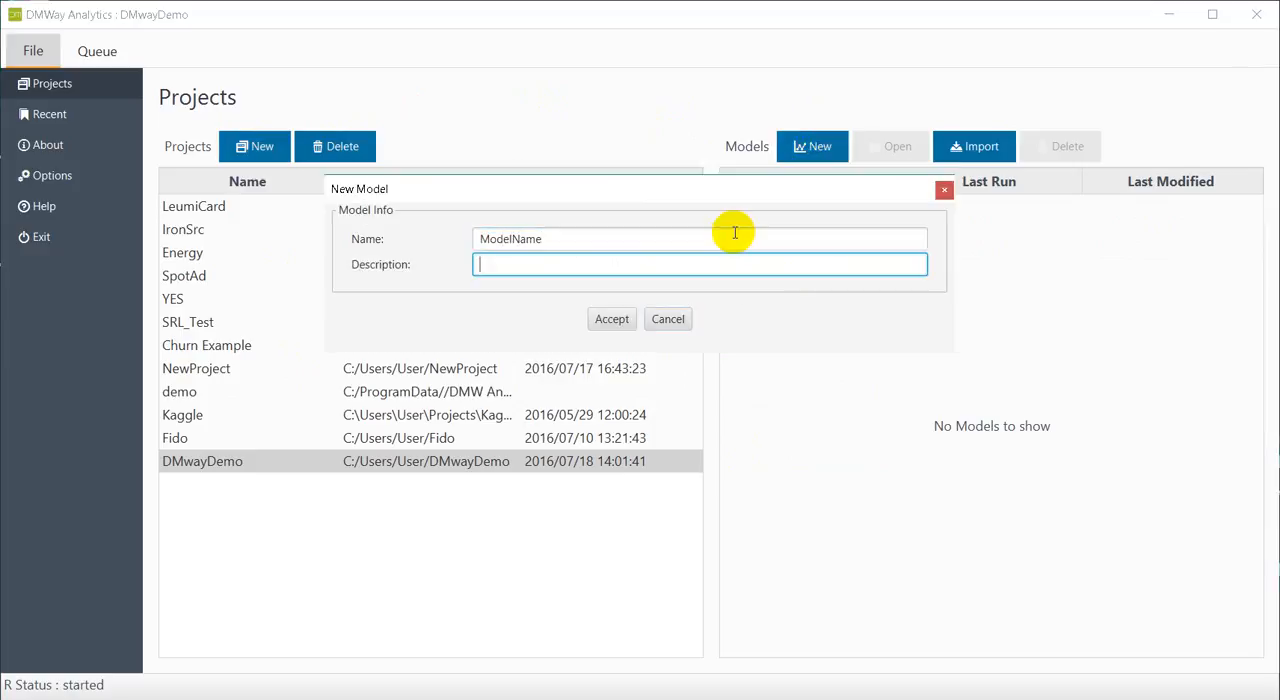
pyautogui.write('ModelDesc')
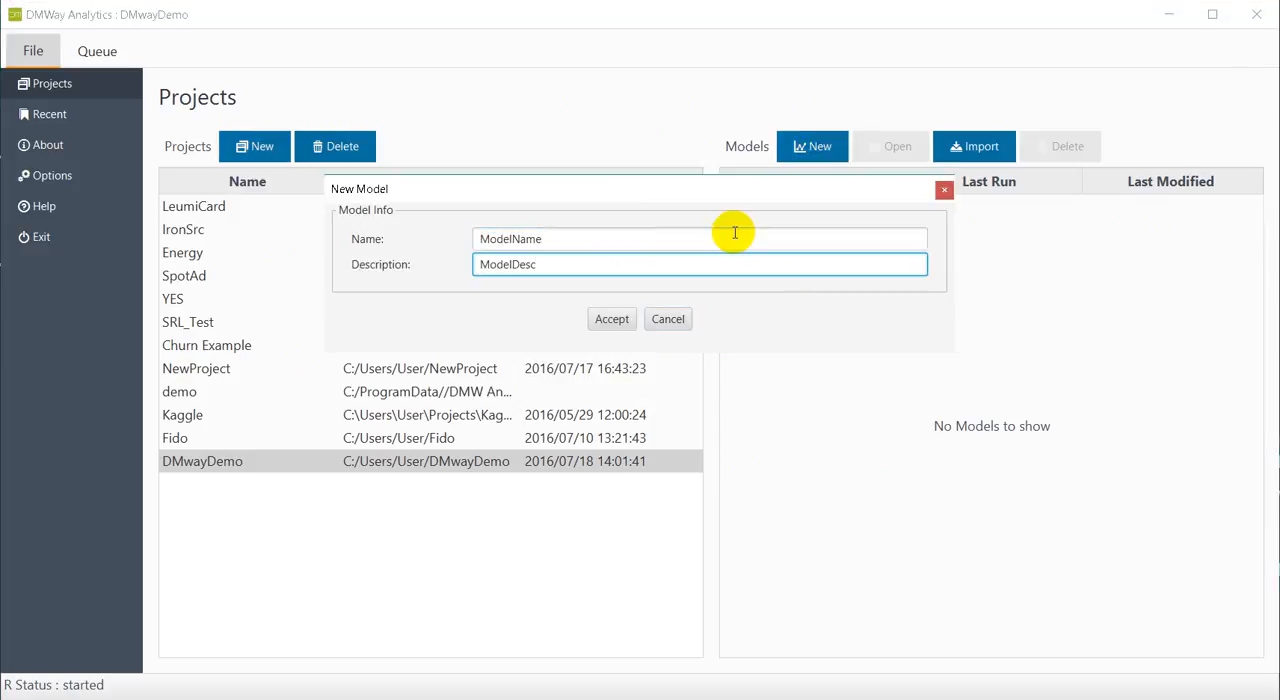
pyautogui.write('ription')
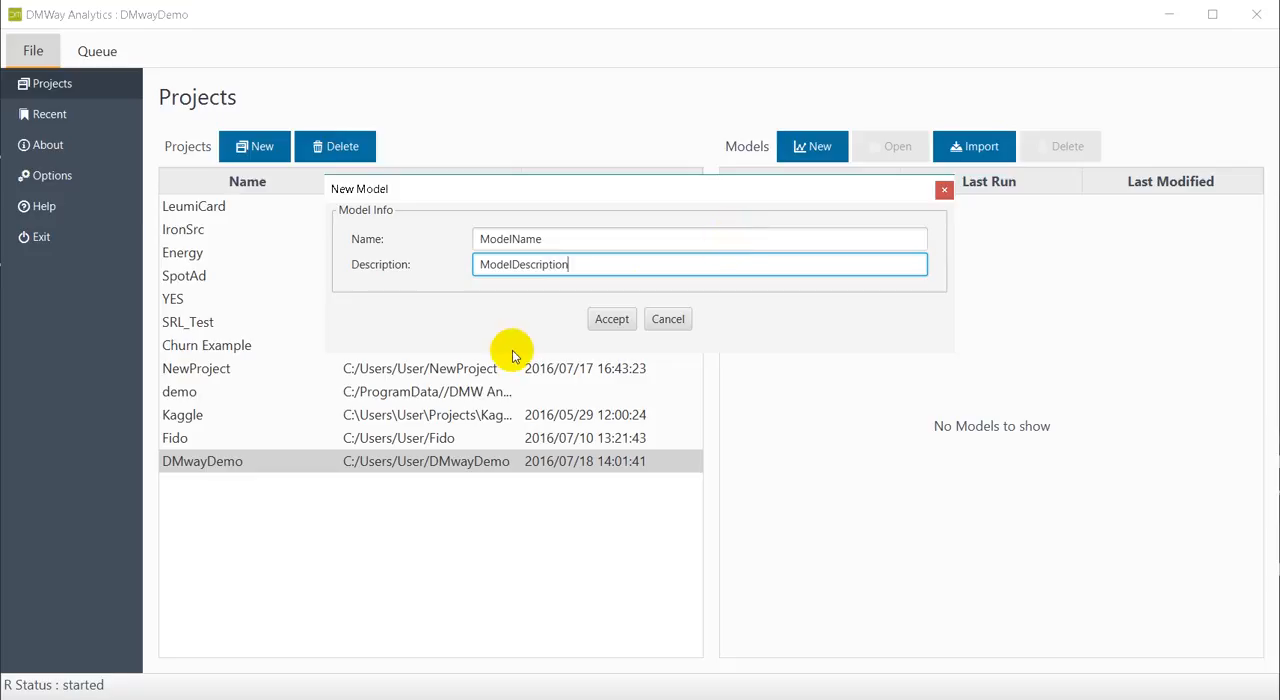
pyautogui.click(598, 320)
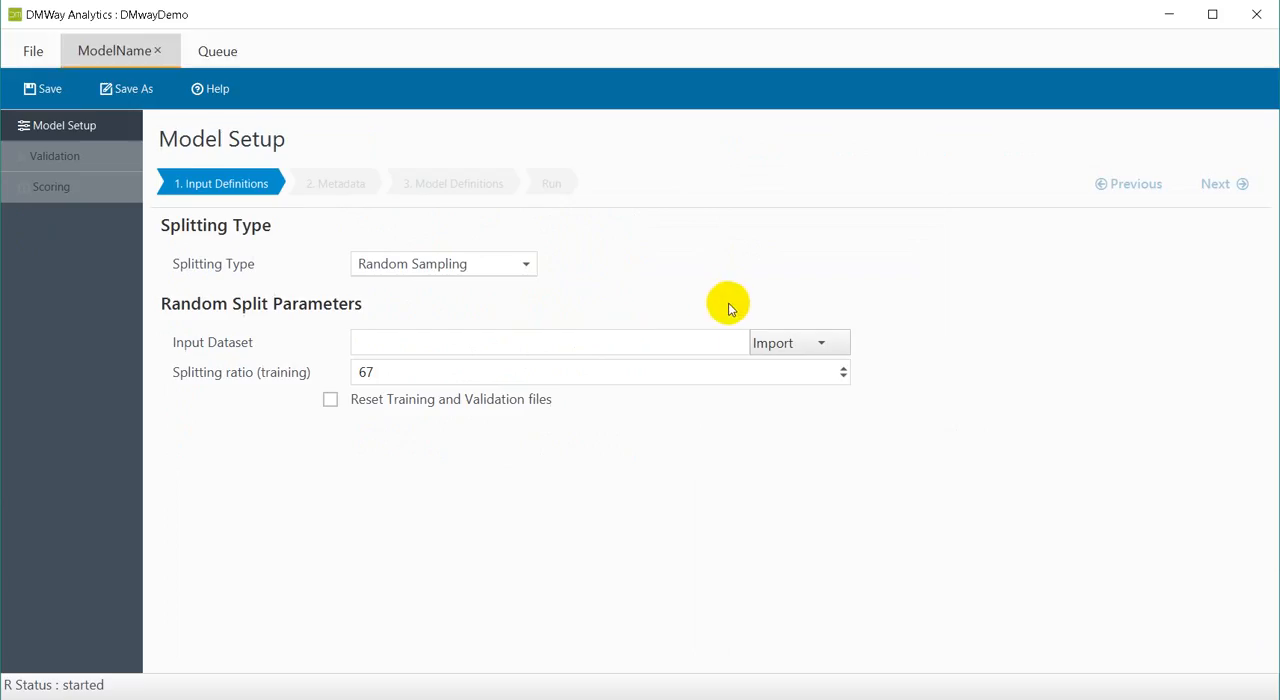
# Choose Random Sampling as the splitting type in the model's input definitions.
pyautogui.click(94, 135)
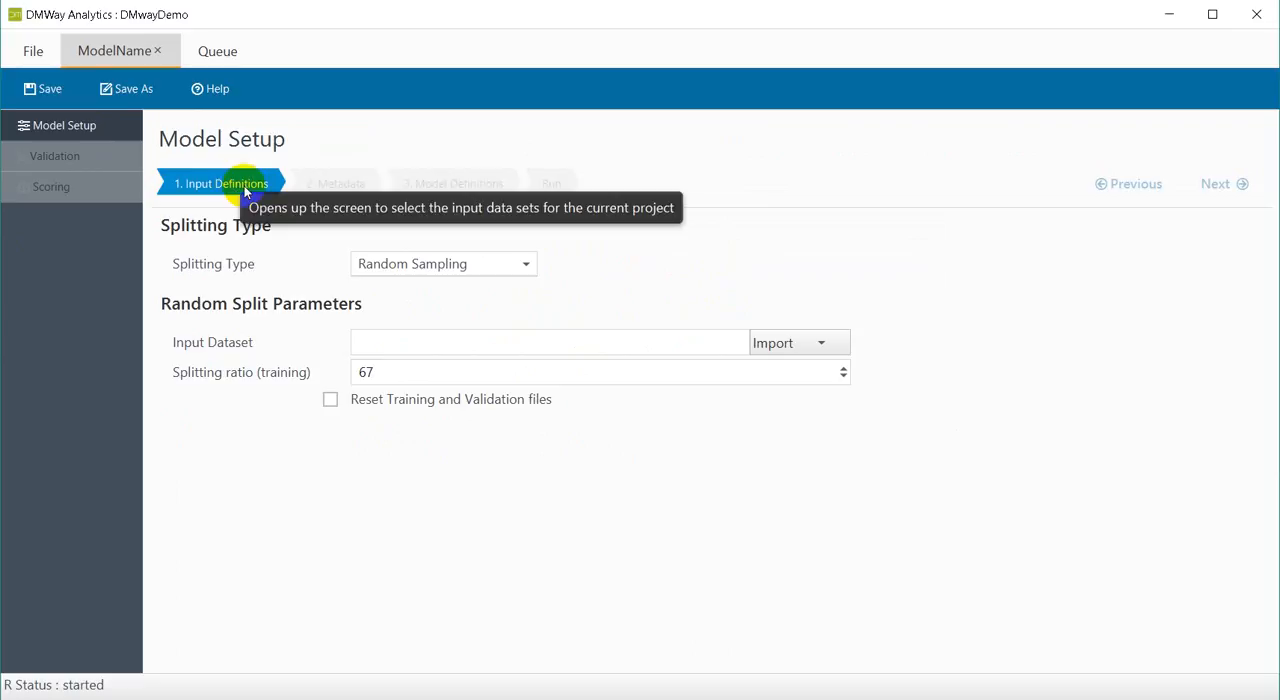
pyautogui.click(521, 270)
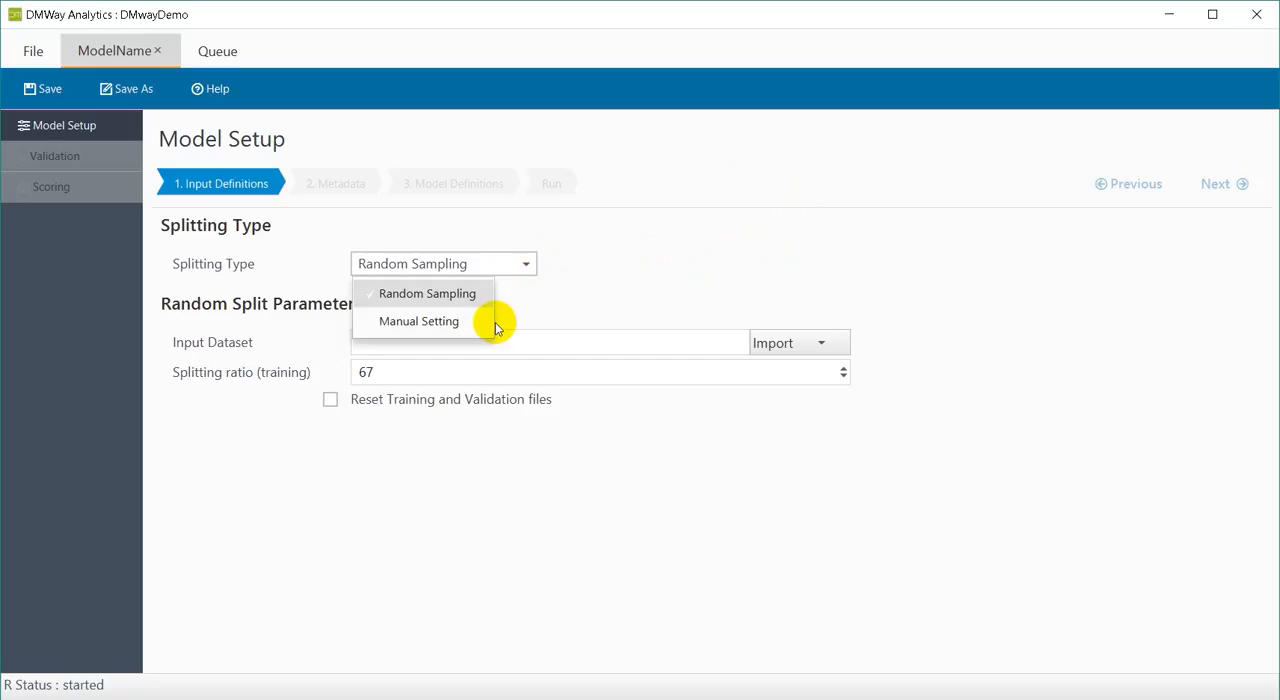
pyautogui.click(476, 295)
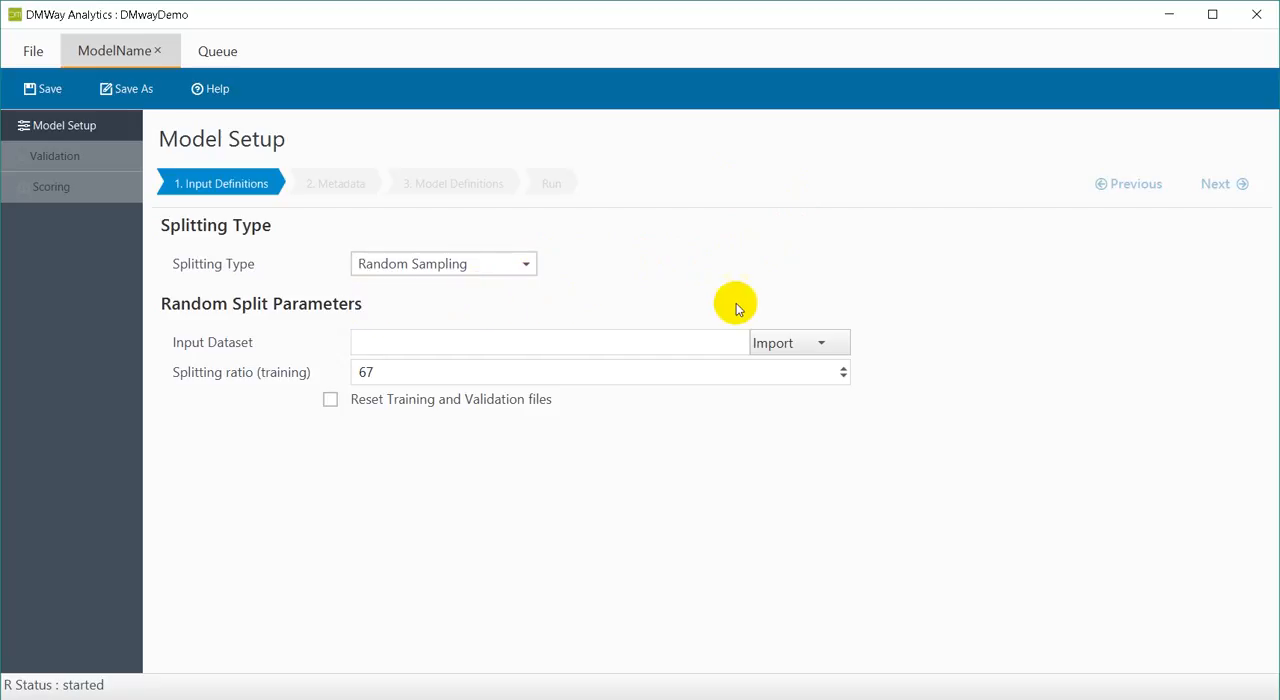
# Import the RDS file bbb_data.rds from the NewDemo folder on the Desktop as the input dataset.
pyautogui.click(791, 340)
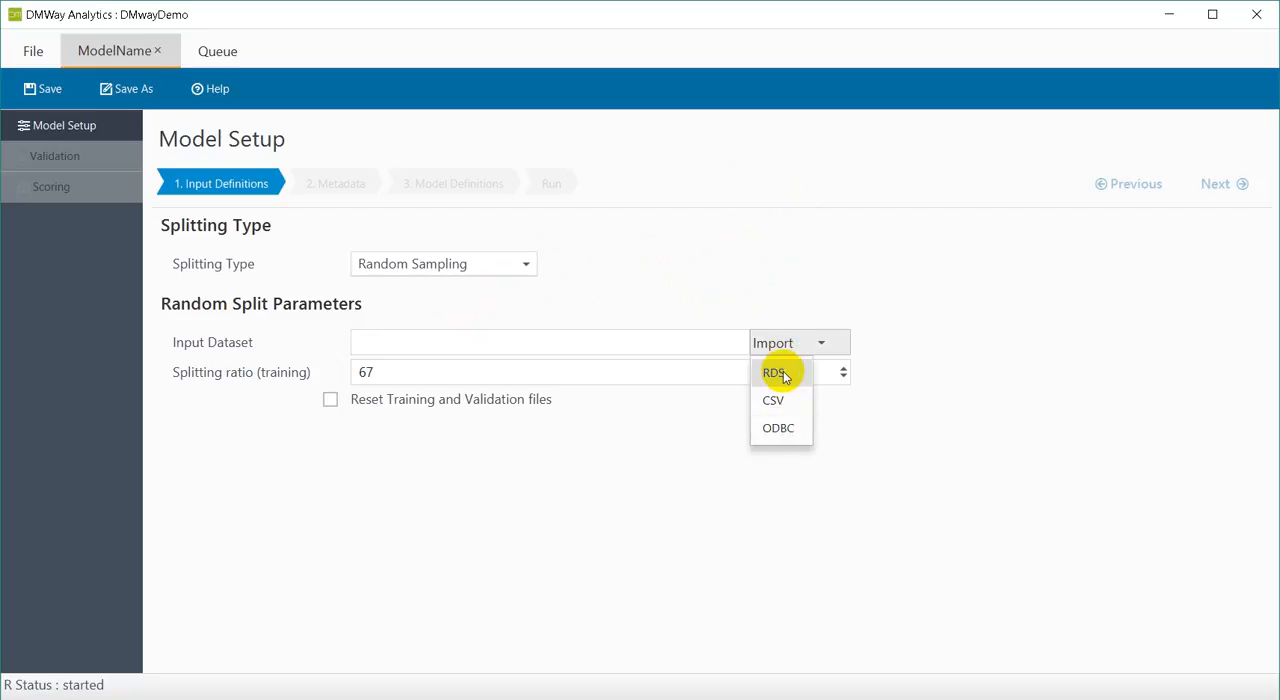
pyautogui.click(785, 373)
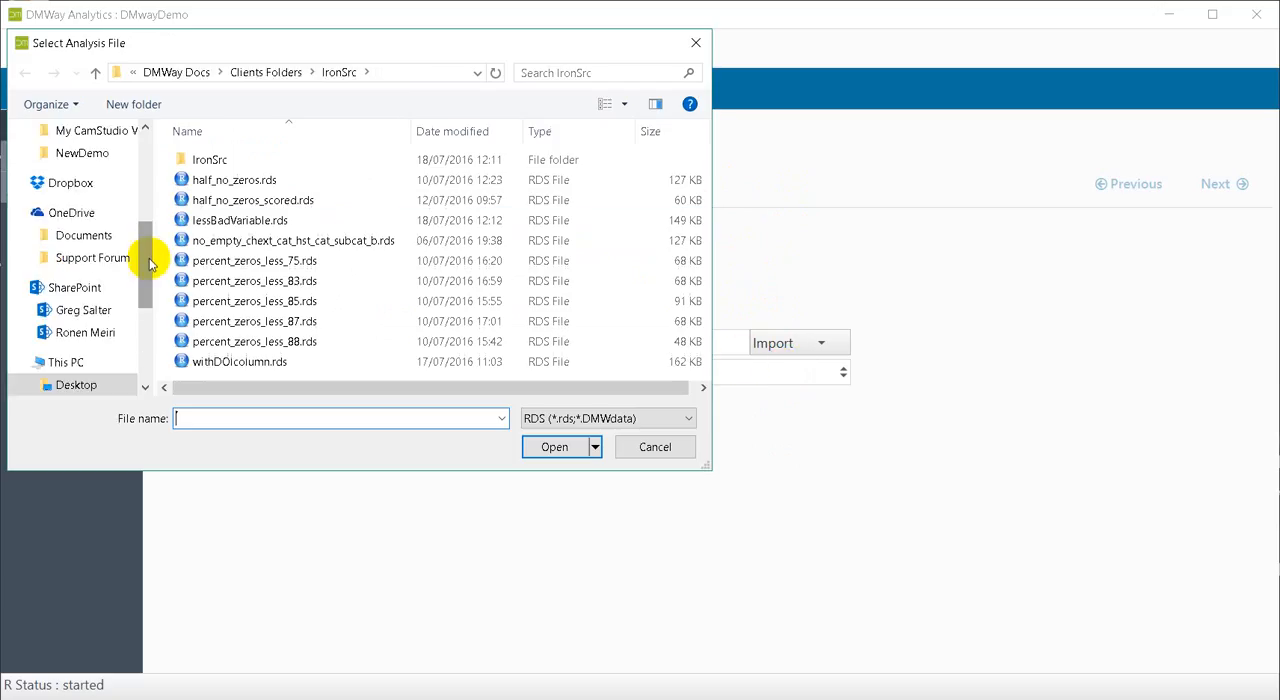
pyautogui.moveTo(146, 262); pyautogui.dragTo(148, 148)
pyautogui.click(90, 161)
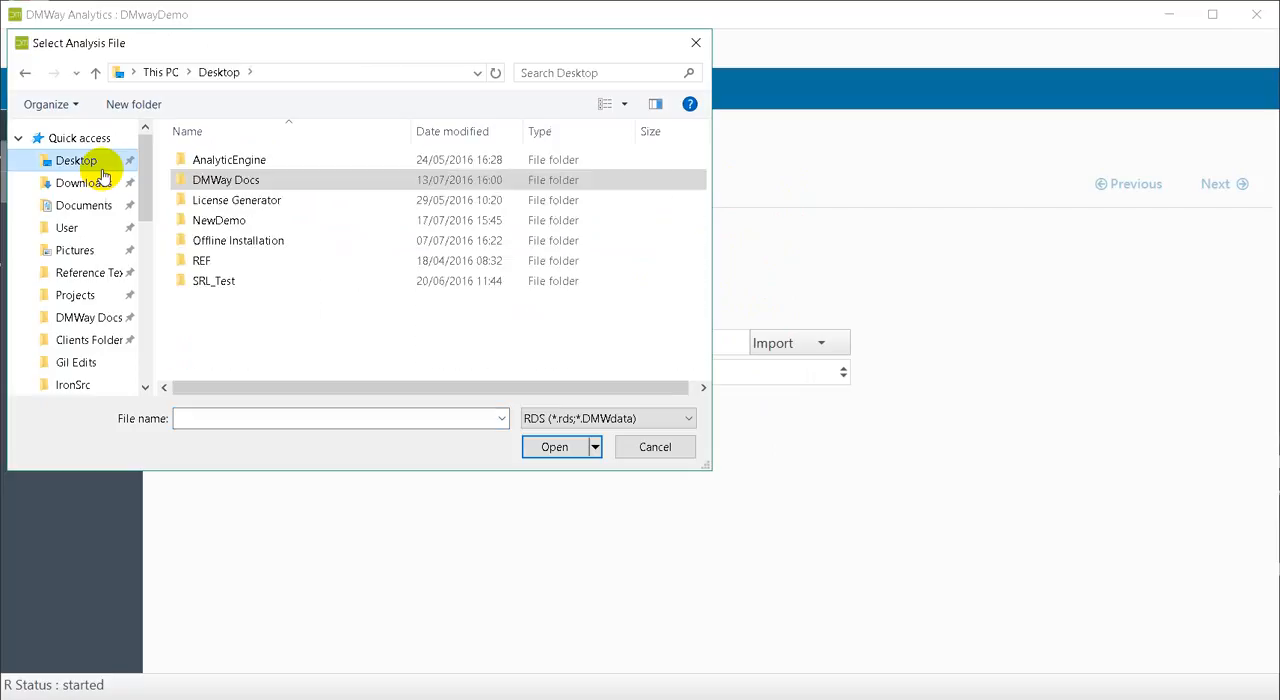
pyautogui.doubleClick(225, 220)
pyautogui.click(228, 161)
pyautogui.click(525, 447)
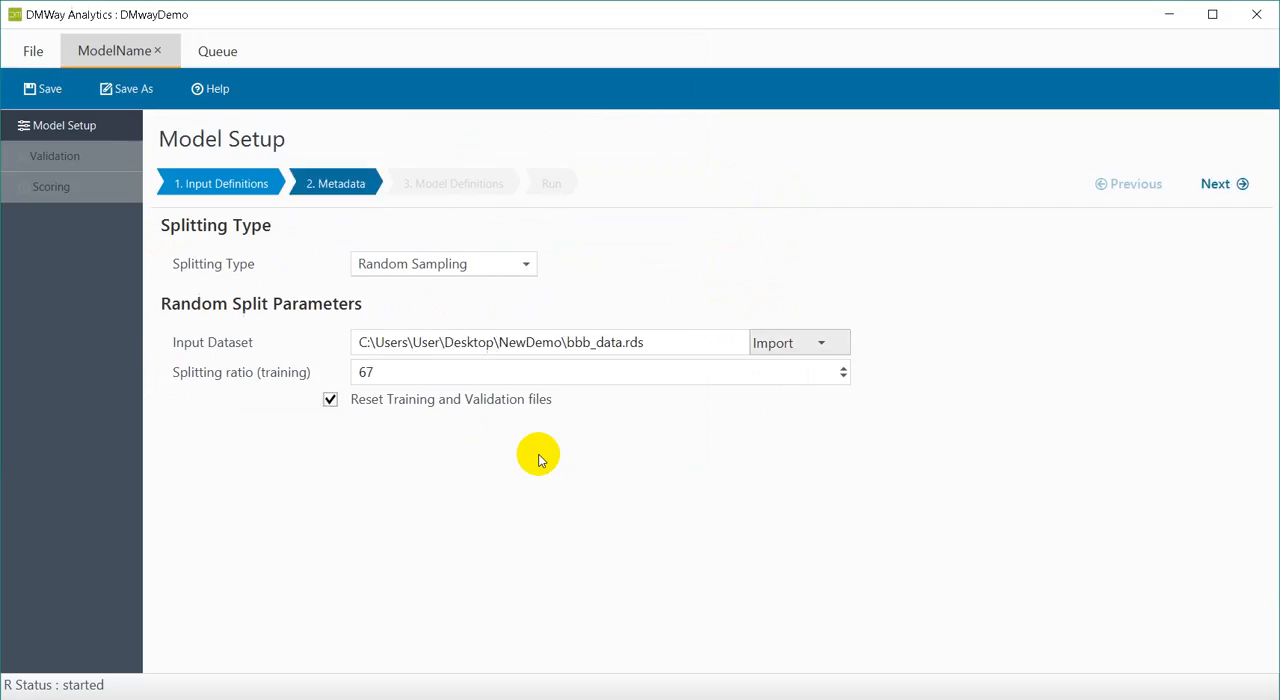
# Set the property of the Account variable to Key in the model's metadata.
pyautogui.click(336, 190)
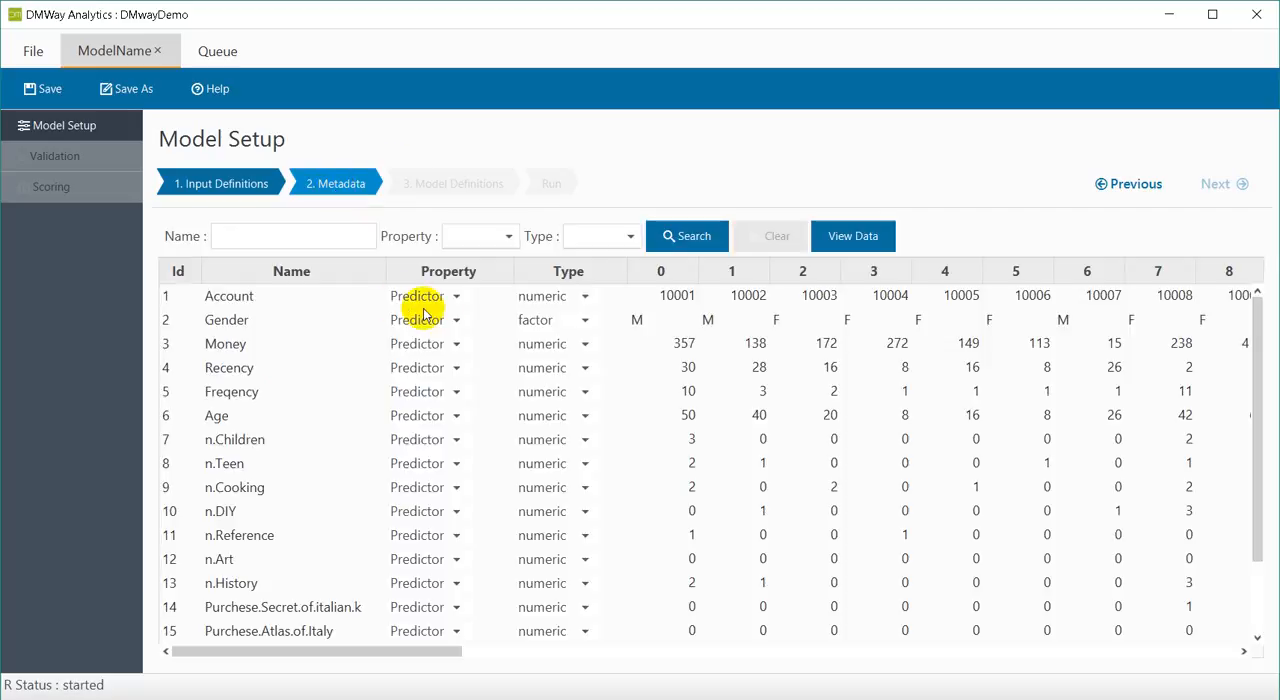
pyautogui.click(445, 296)
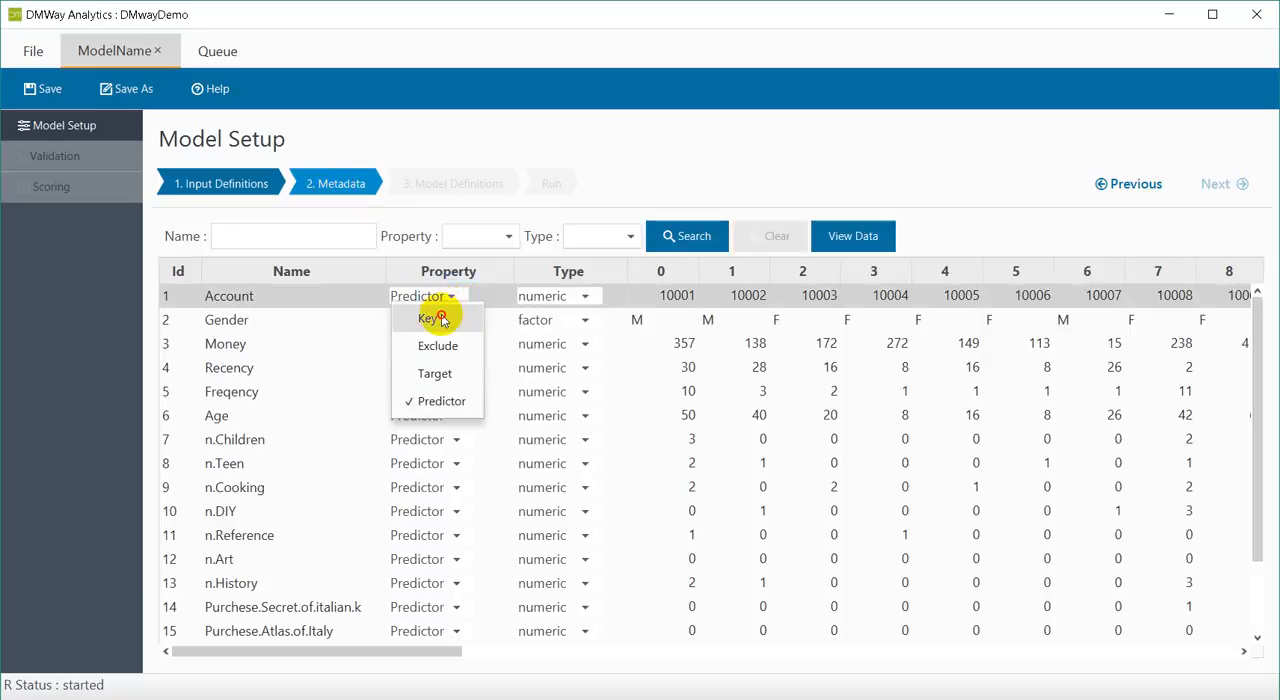
pyautogui.click(432, 318)
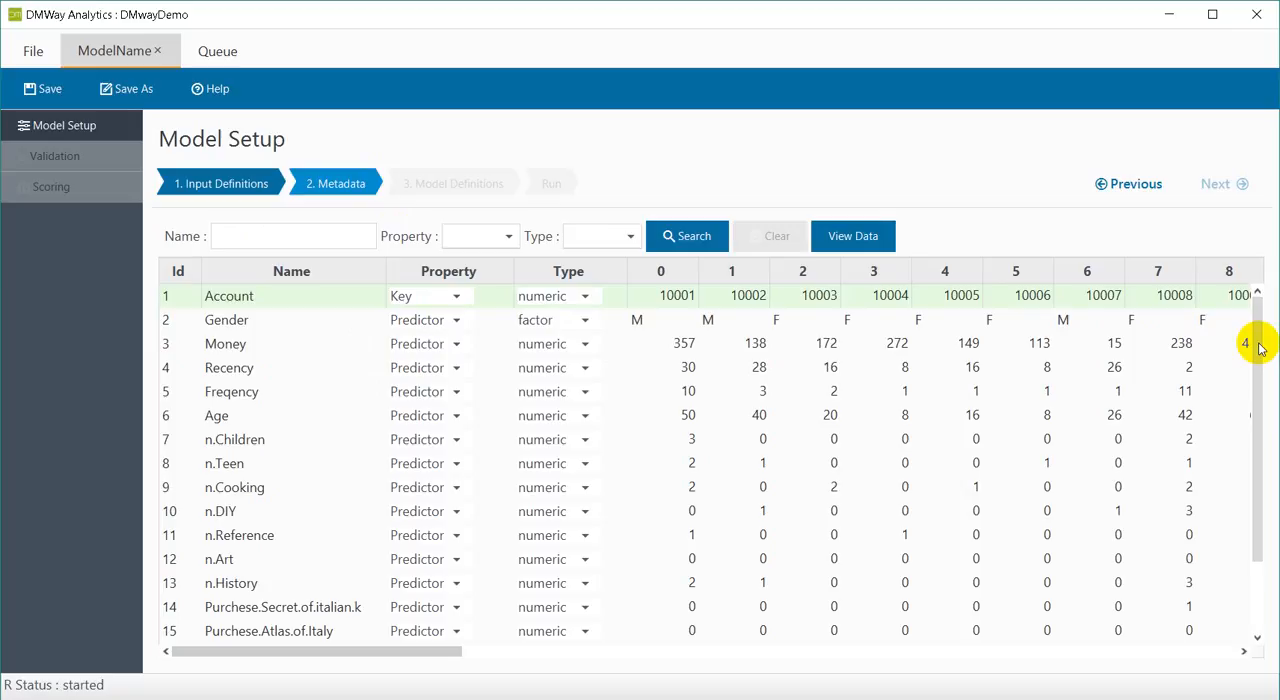
# Set the property of the Buy variable to Target and that of the Amount variable to Exclude.
pyautogui.moveTo(1258, 347); pyautogui.dragTo(1257, 431)
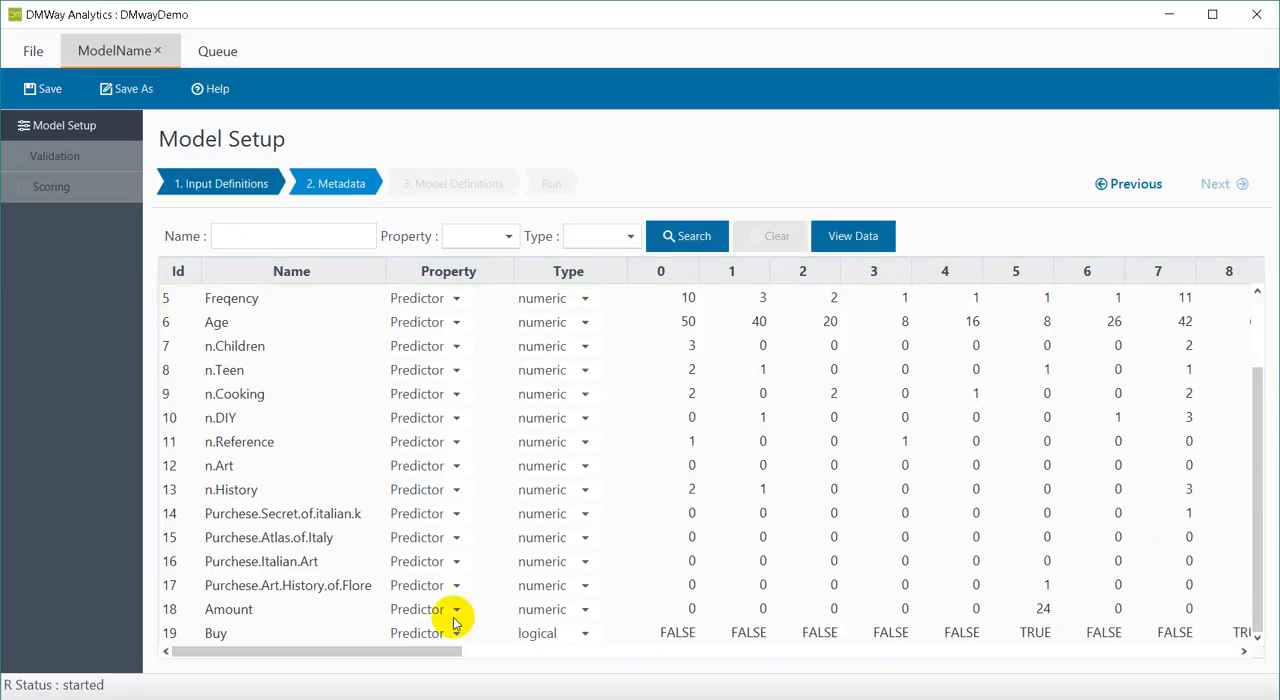
pyautogui.click(447, 634)
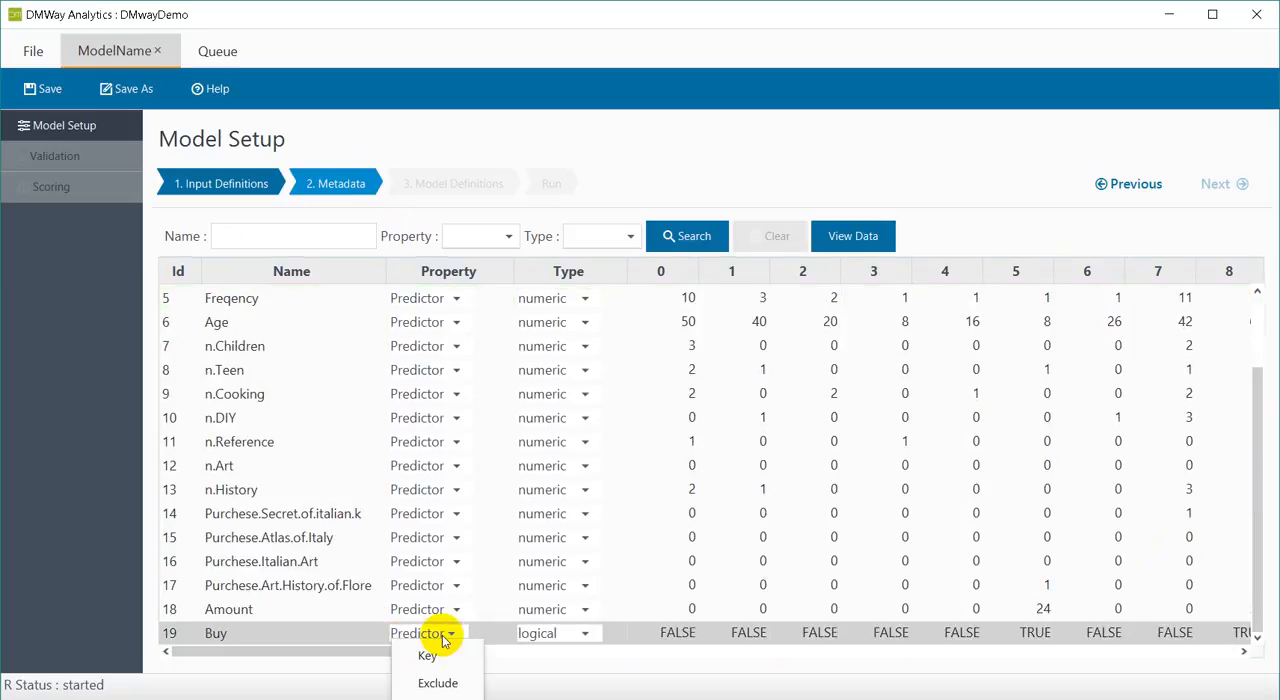
pyautogui.click(440, 699)
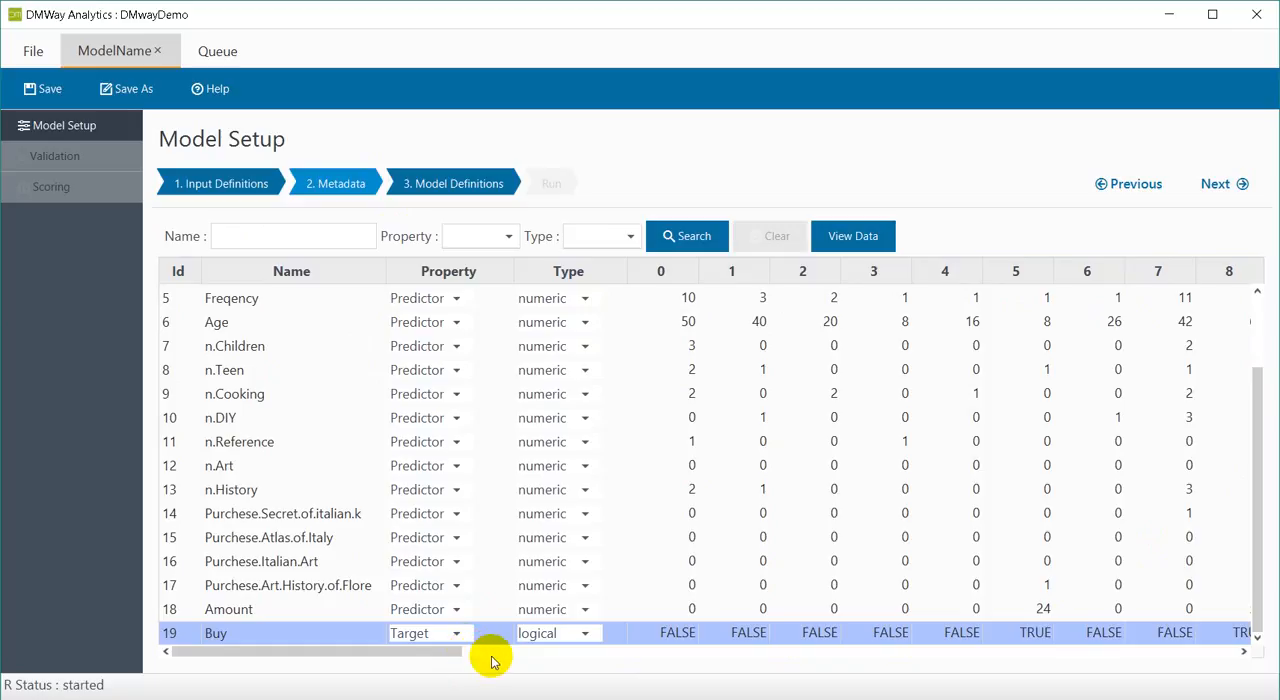
pyautogui.click(437, 610)
pyautogui.click(438, 657)
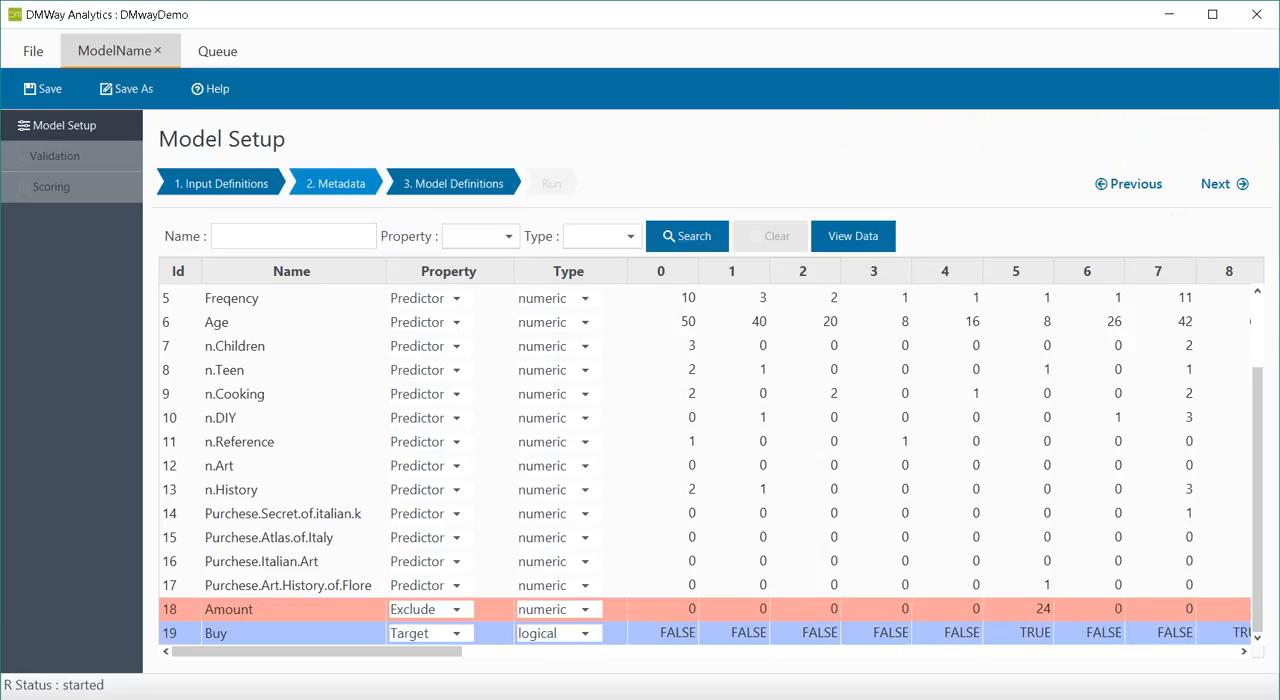
# Set the model type to logistic in the model definitions, keeping the name, description and Buy target.
pyautogui.click(460, 185)
pyautogui.moveTo(409, 260); pyautogui.dragTo(309, 260)
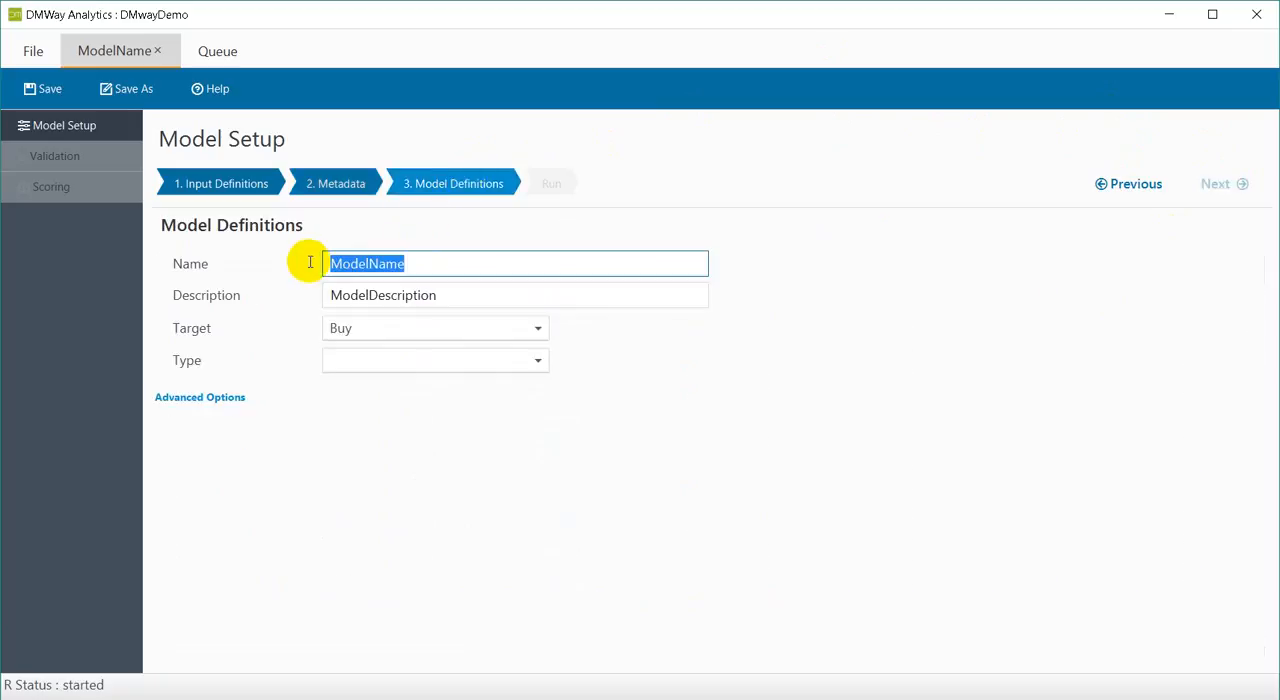
pyautogui.moveTo(453, 296); pyautogui.dragTo(286, 295)
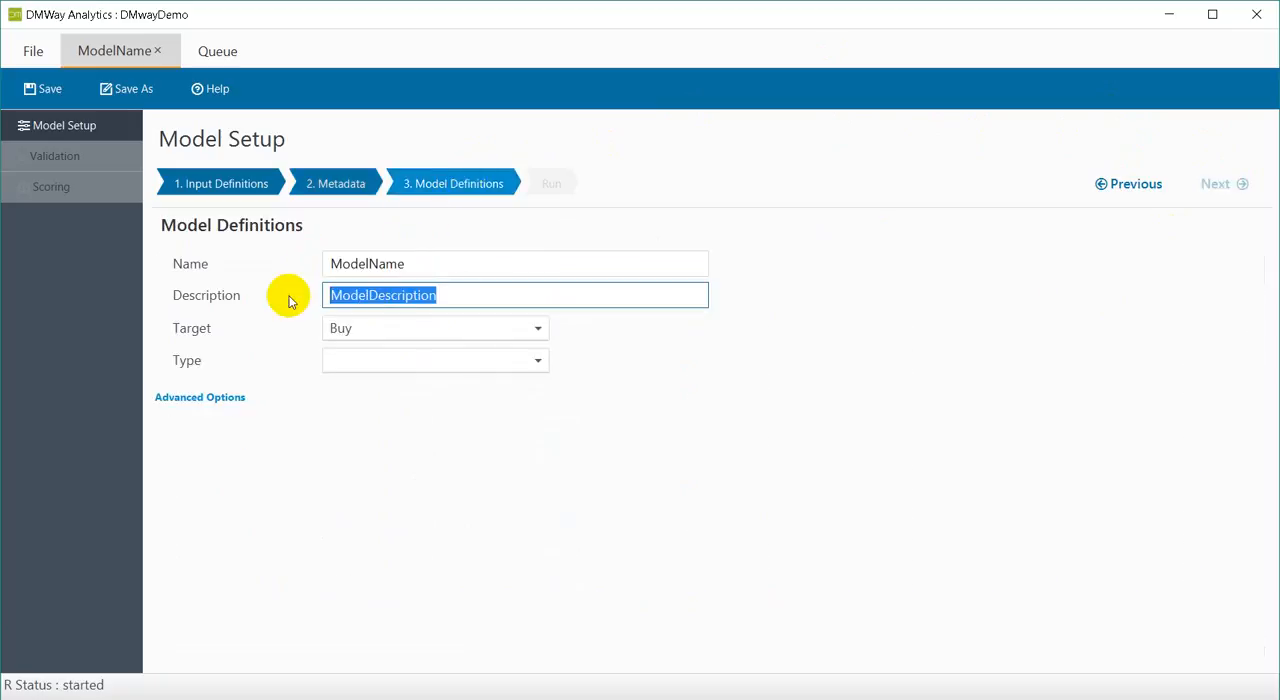
pyautogui.click(369, 330)
pyautogui.click(366, 332)
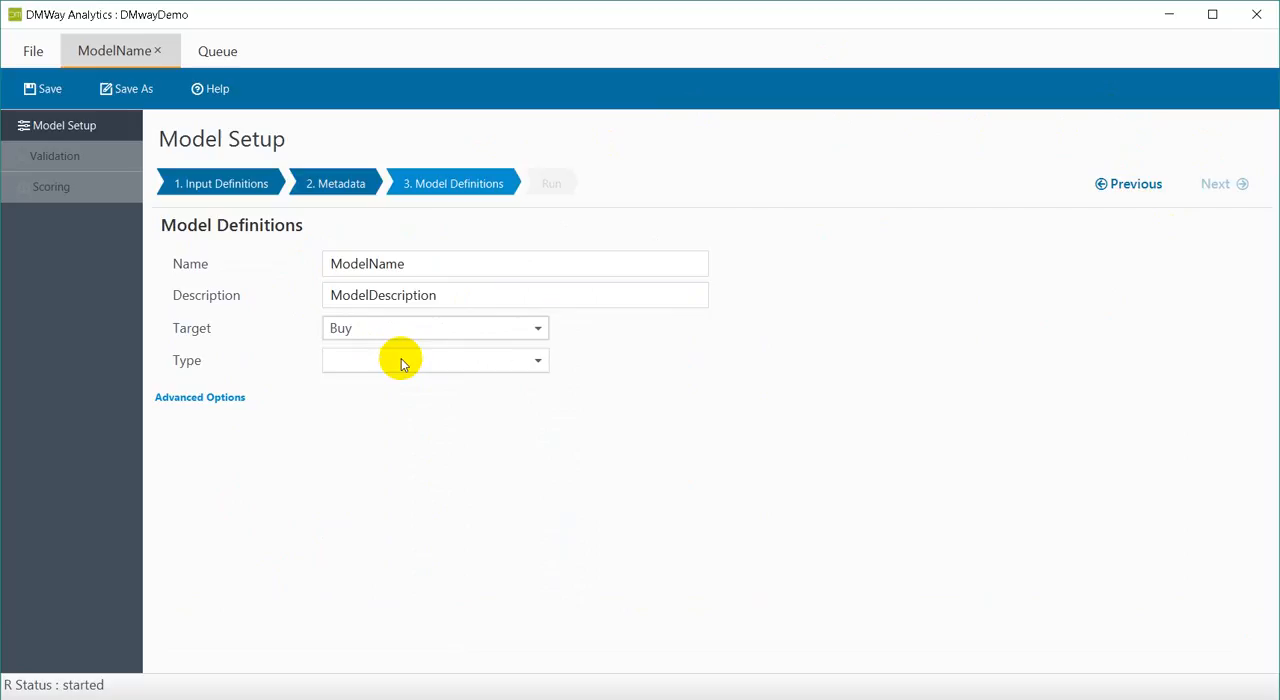
pyautogui.click(401, 360)
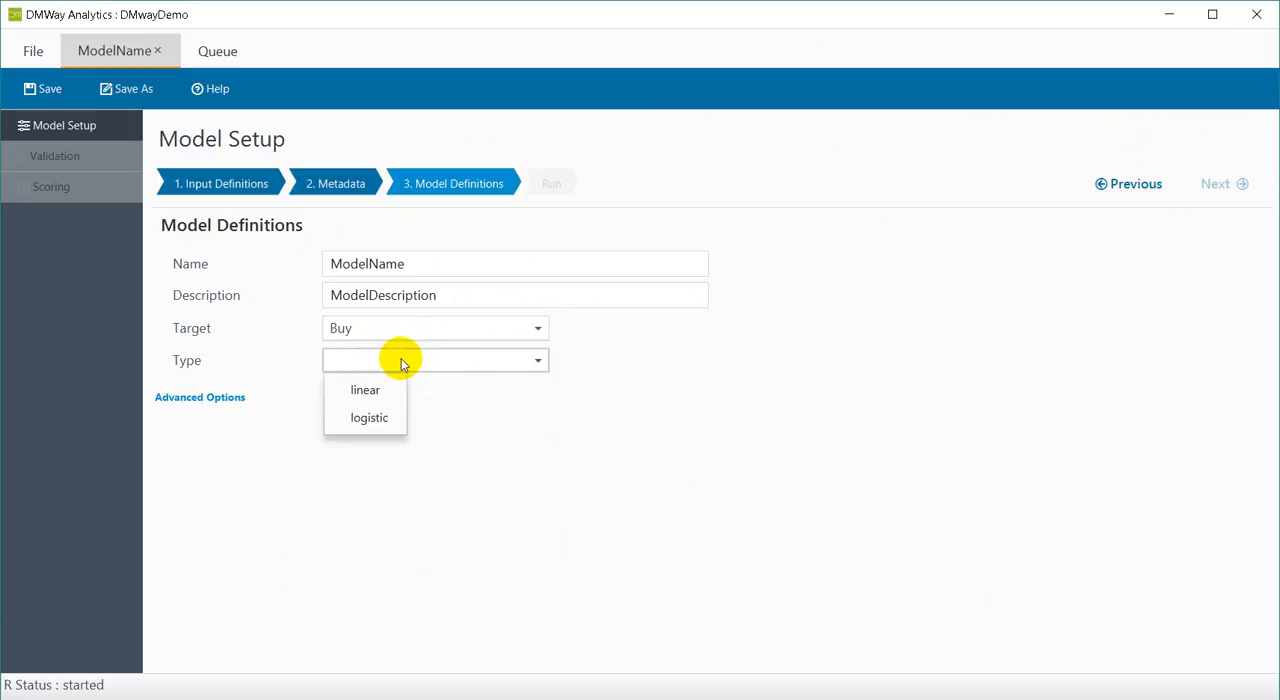
pyautogui.click(389, 420)
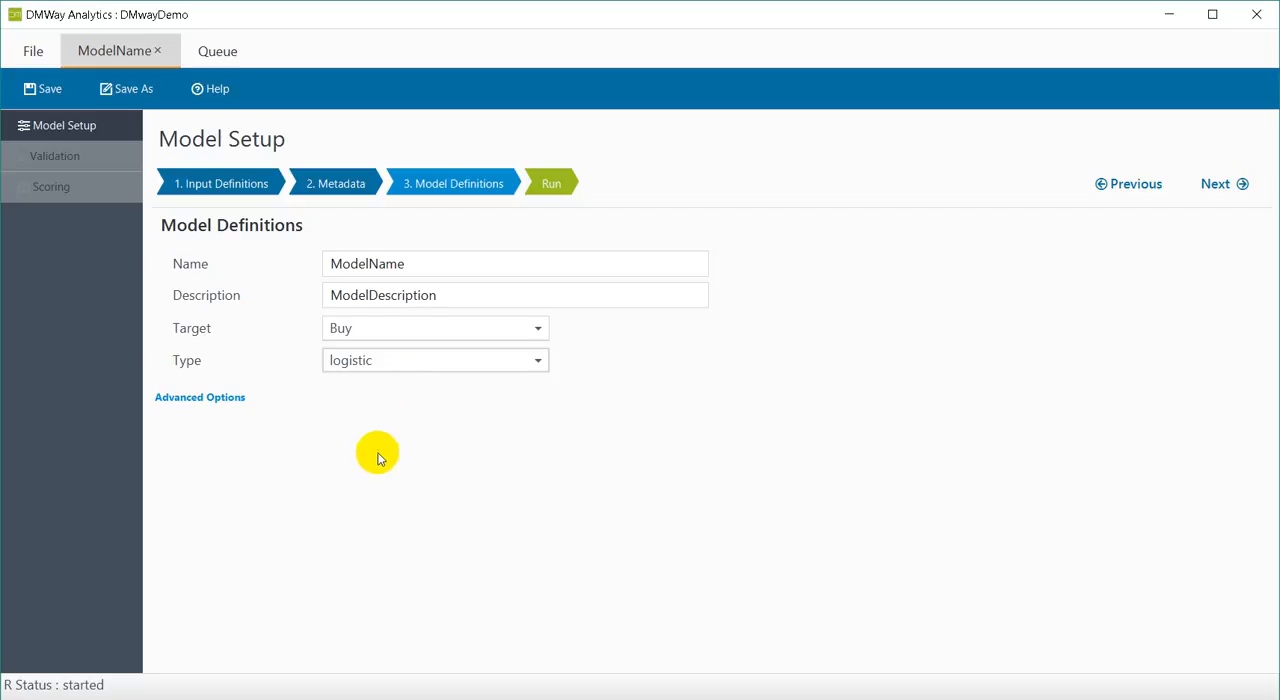
# Review the advanced options for regression parameters, univariate analysis and feature selection, and return to the model definitions.
pyautogui.click(213, 398)
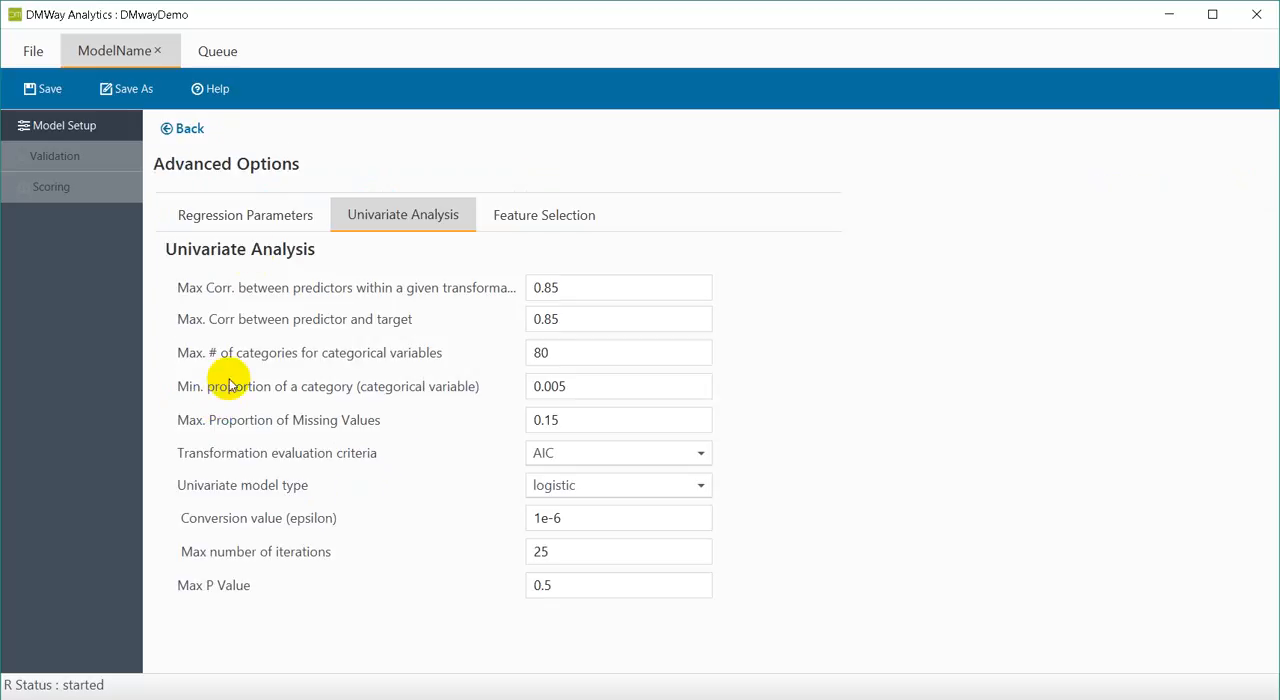
pyautogui.click(251, 217)
pyautogui.click(366, 221)
pyautogui.click(560, 223)
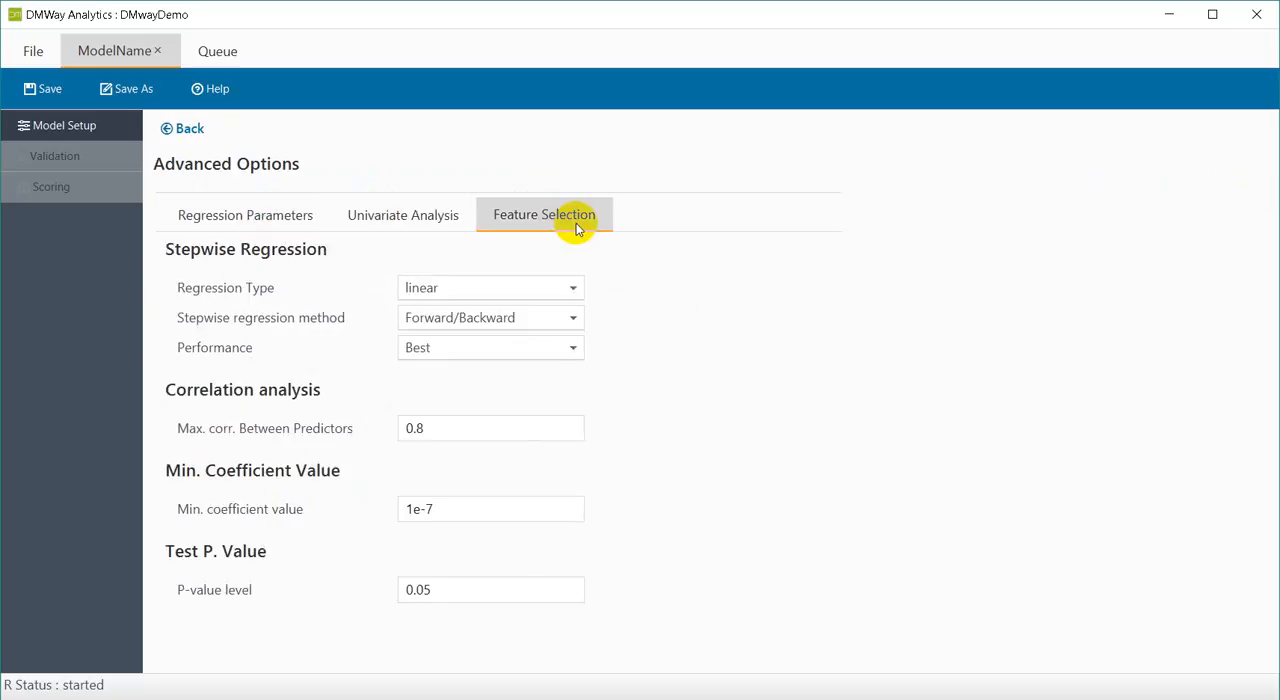
pyautogui.click(193, 132)
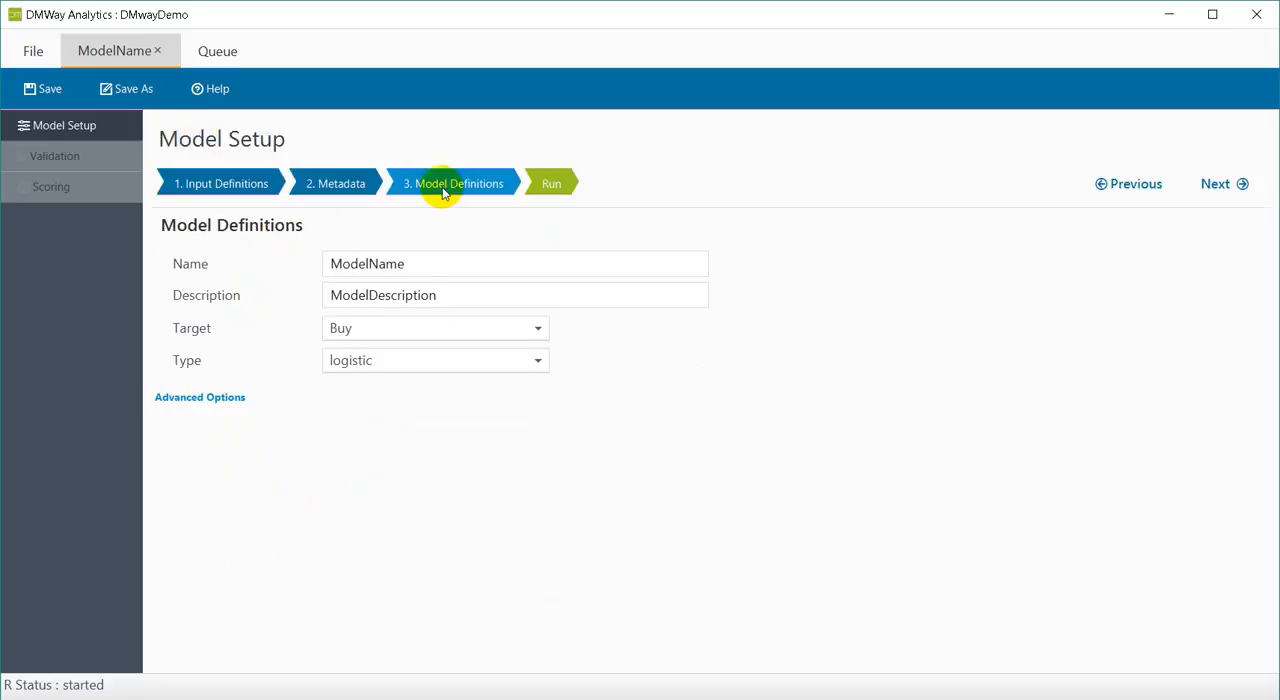
# Run the model and return from the process queue to the model's setup.
pyautogui.click(549, 184)
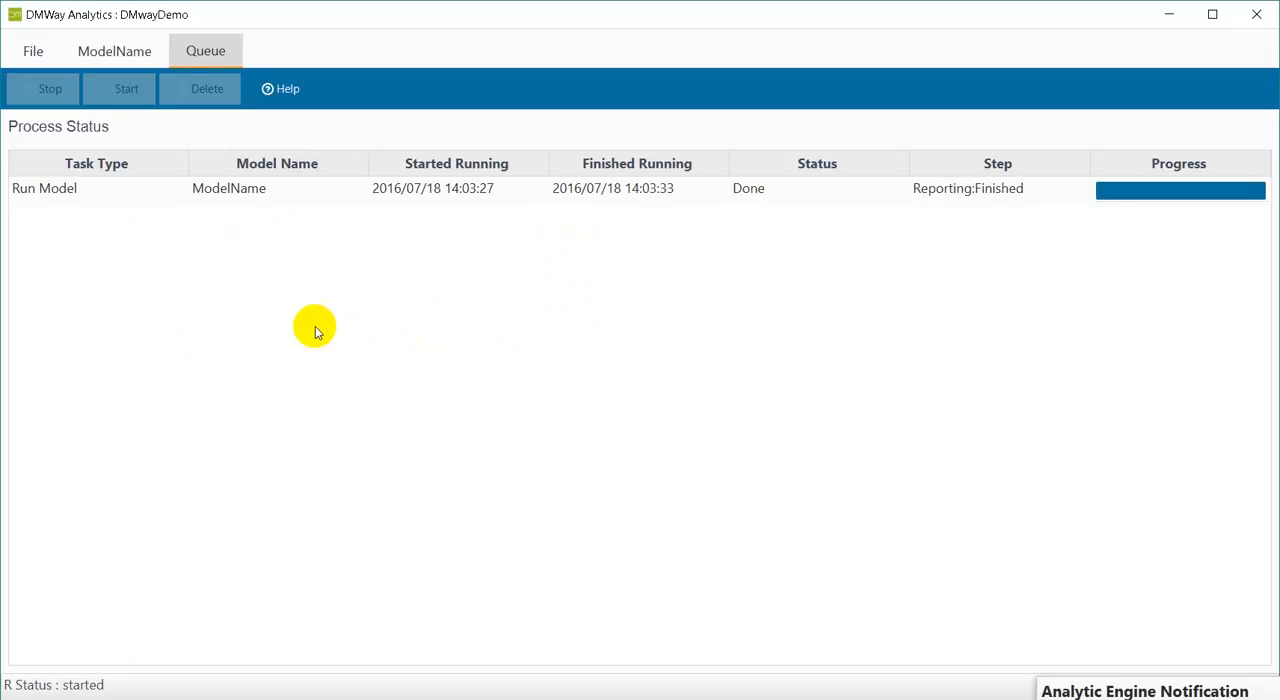
pyautogui.click(110, 56)
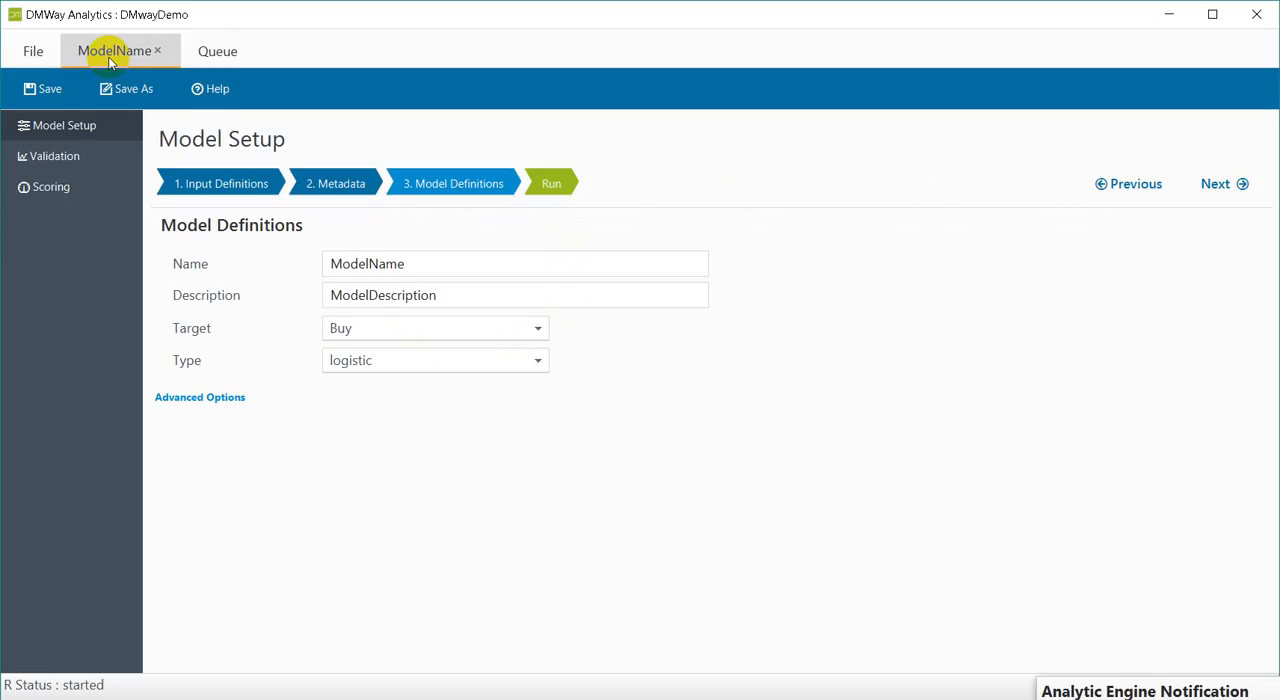
# Review the model validation gains charts for the training dataset, the validation dataset and validation versus training.
pyautogui.click(75, 158)
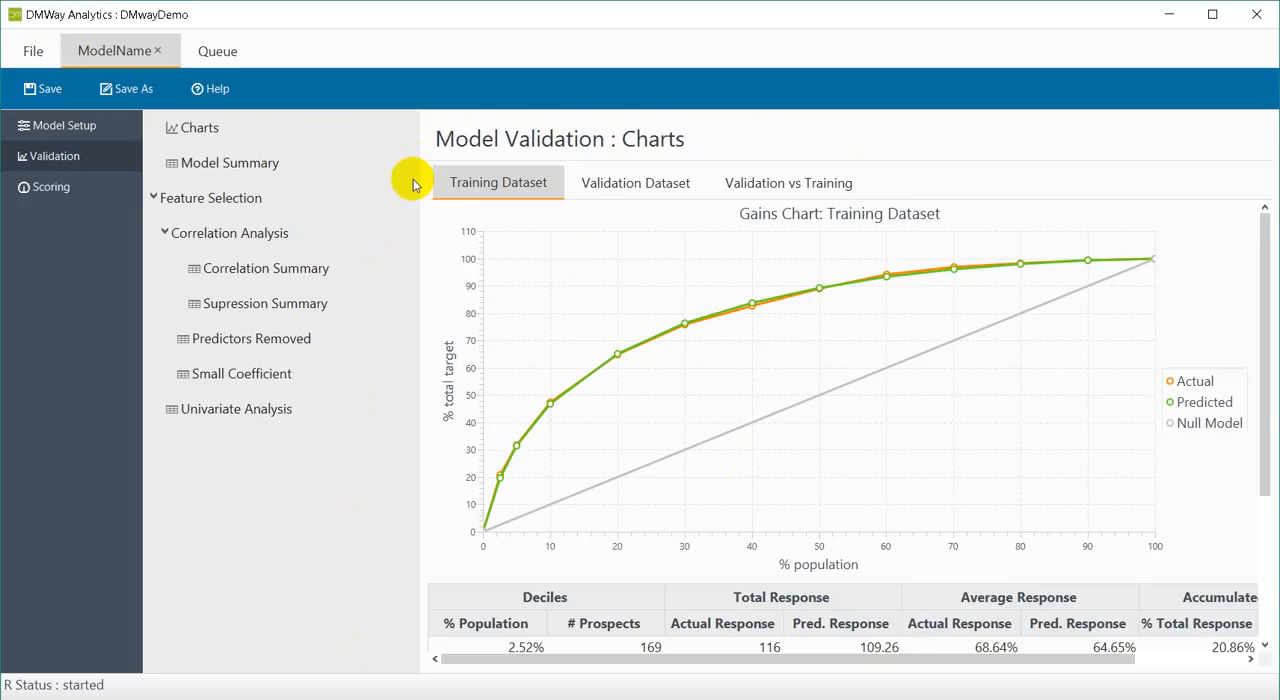
pyautogui.click(634, 185)
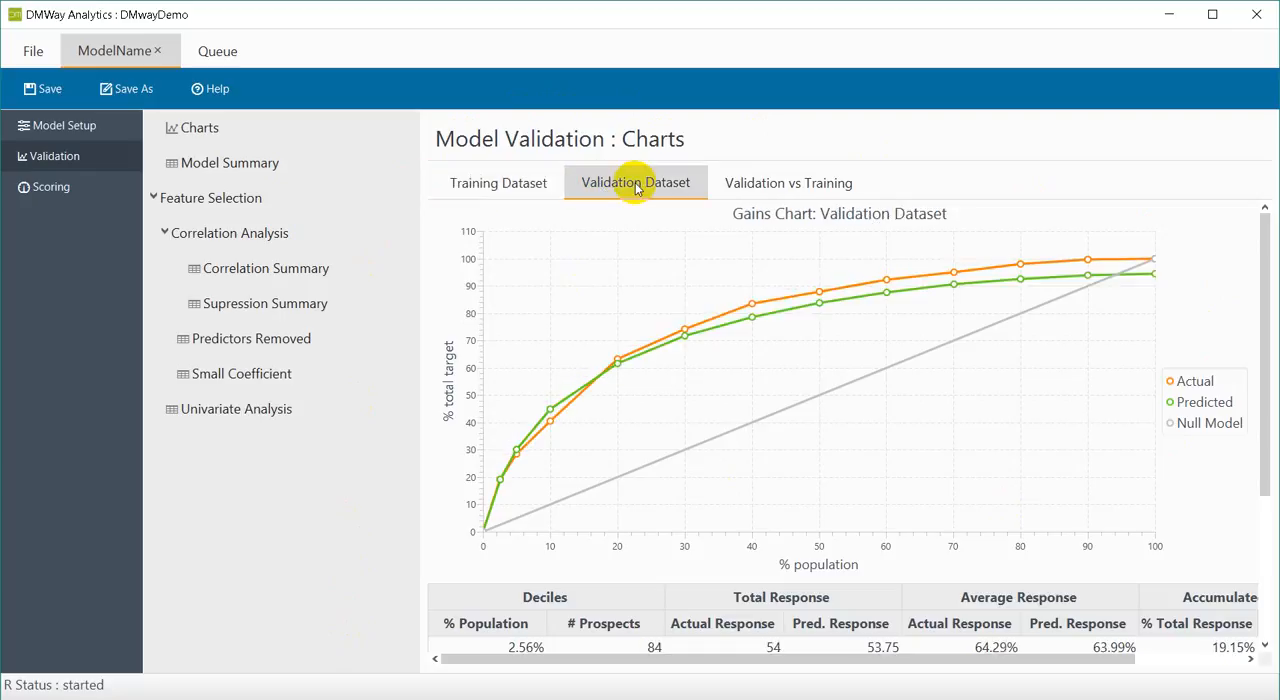
pyautogui.click(737, 182)
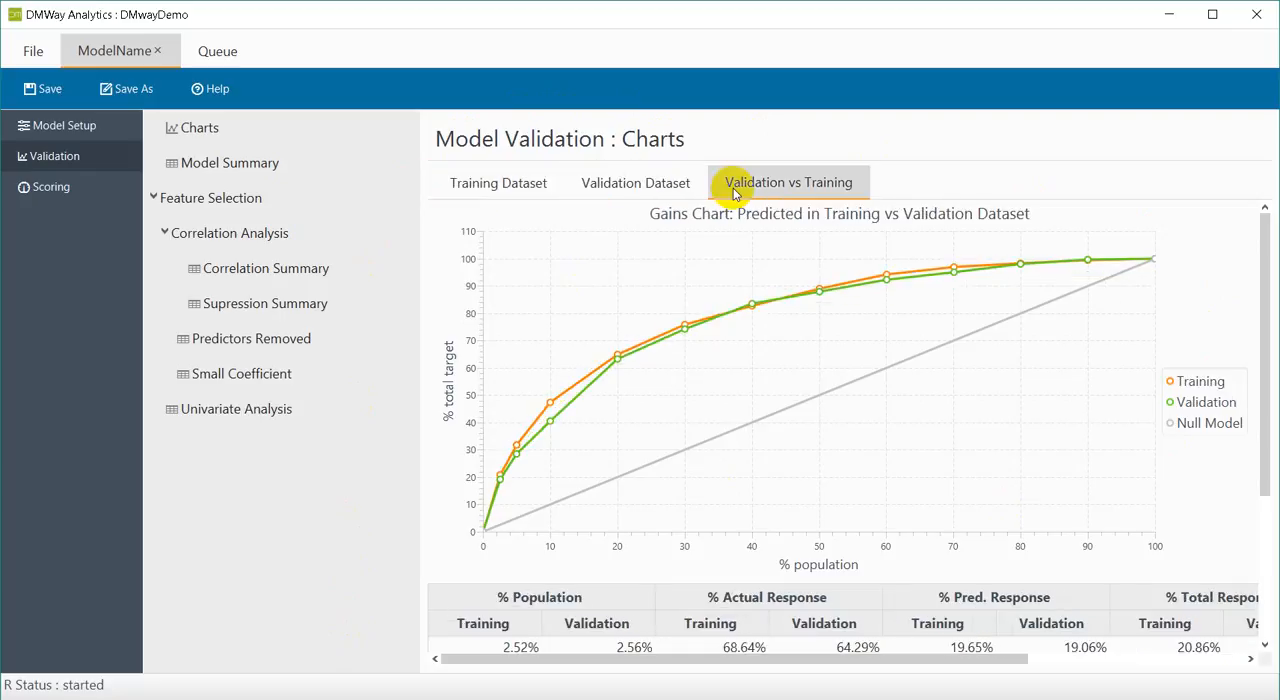
pyautogui.click(524, 186)
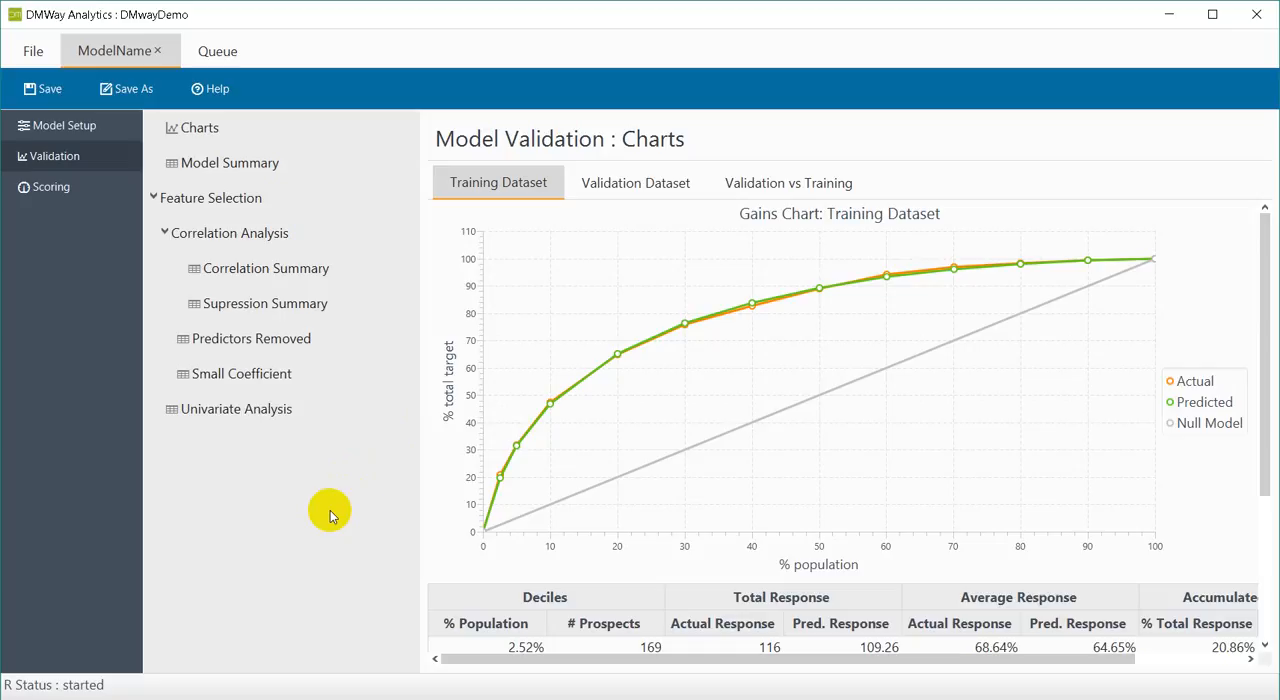
pyautogui.click(624, 185)
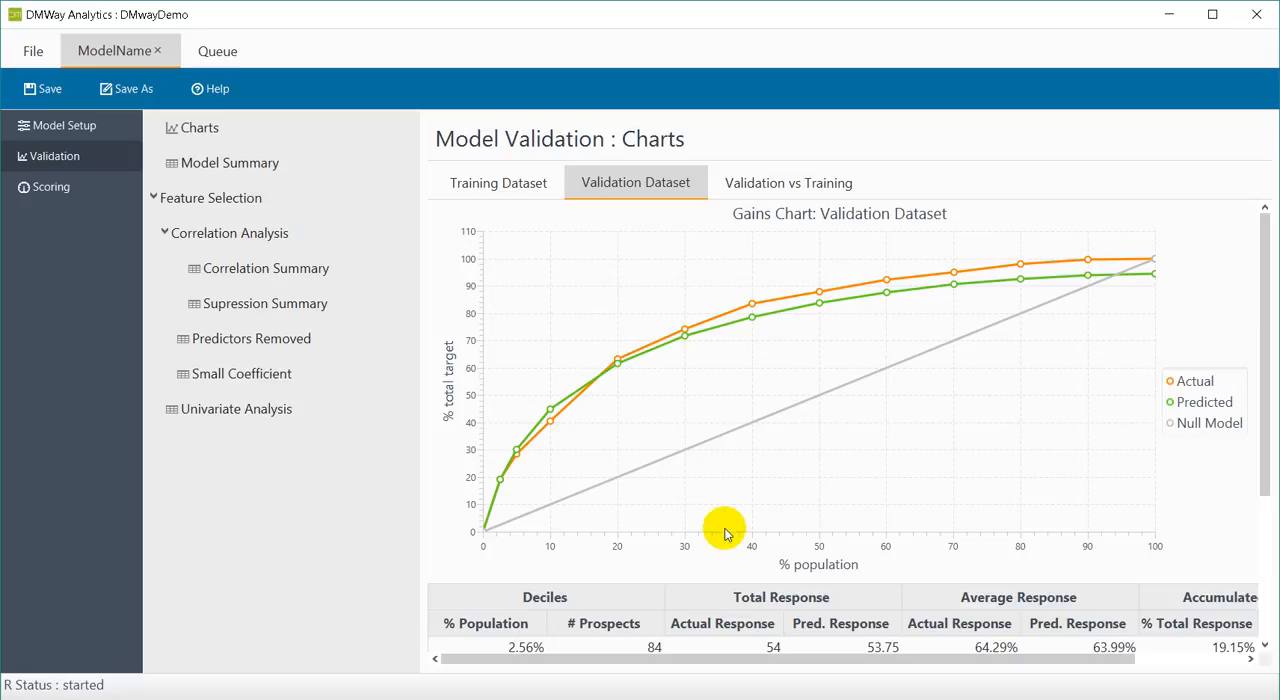
pyautogui.click(793, 182)
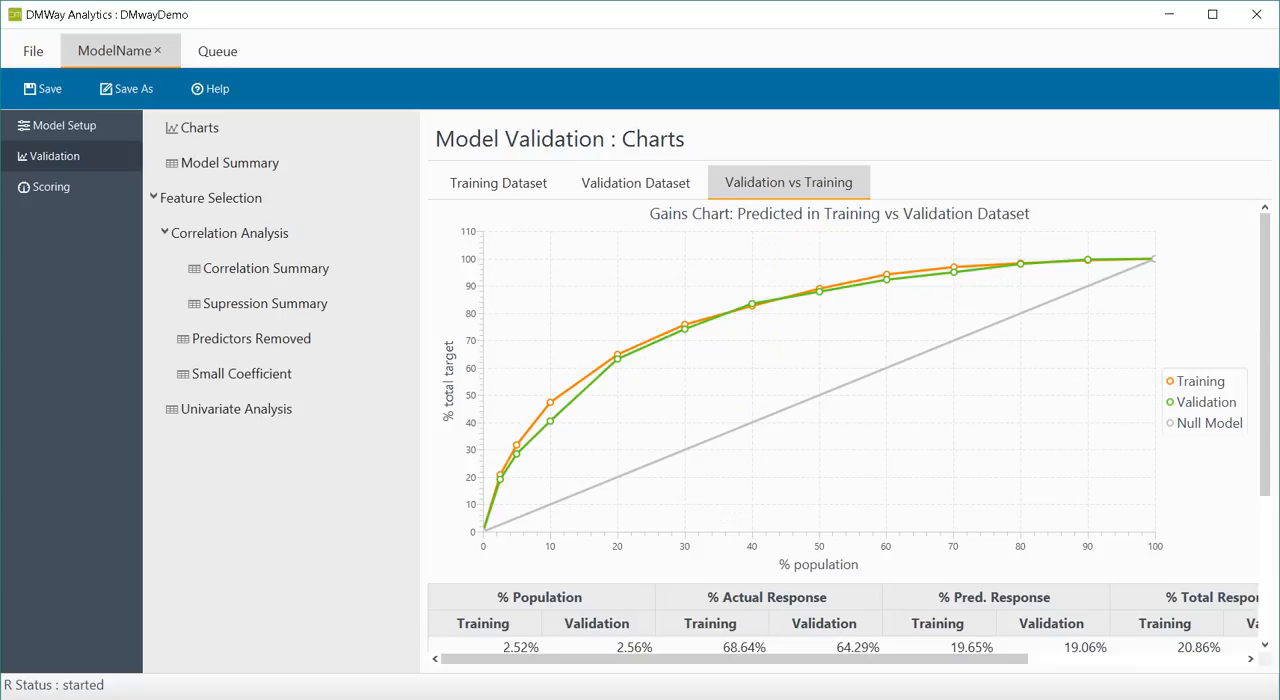
# Review the model summary sorted ascending by estimated coefficient with widened predictor, description and coefficient columns, and open the correlation summary.
pyautogui.click(240, 166)
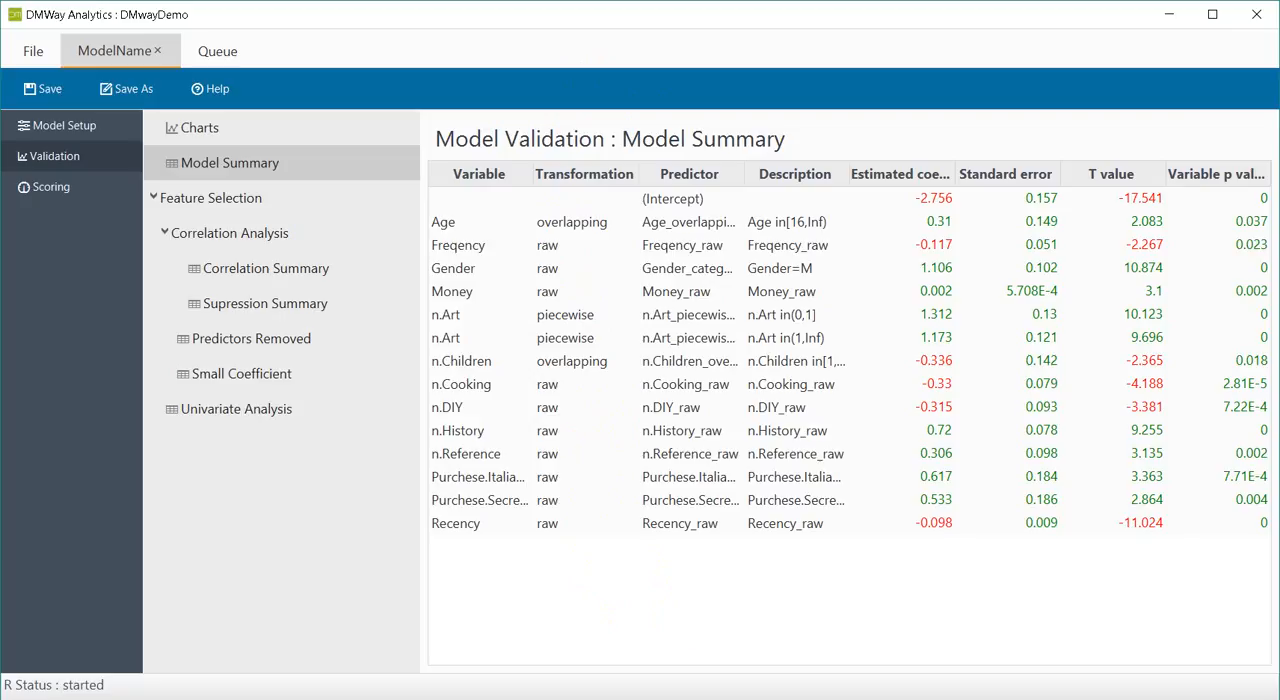
pyautogui.moveTo(744, 180)
pyautogui.mouseDown()
pyautogui.moveTo(854, 174)
pyautogui.moveTo(748, 187)
pyautogui.mouseUp()
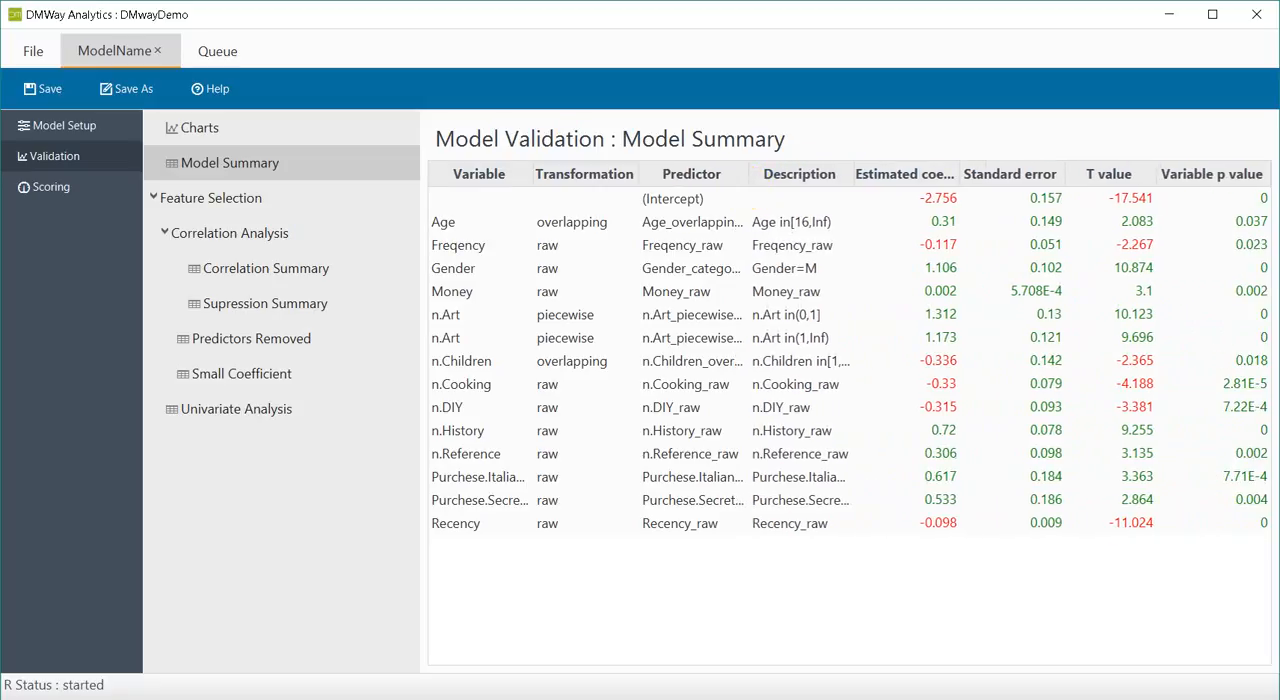
pyautogui.click(855, 180)
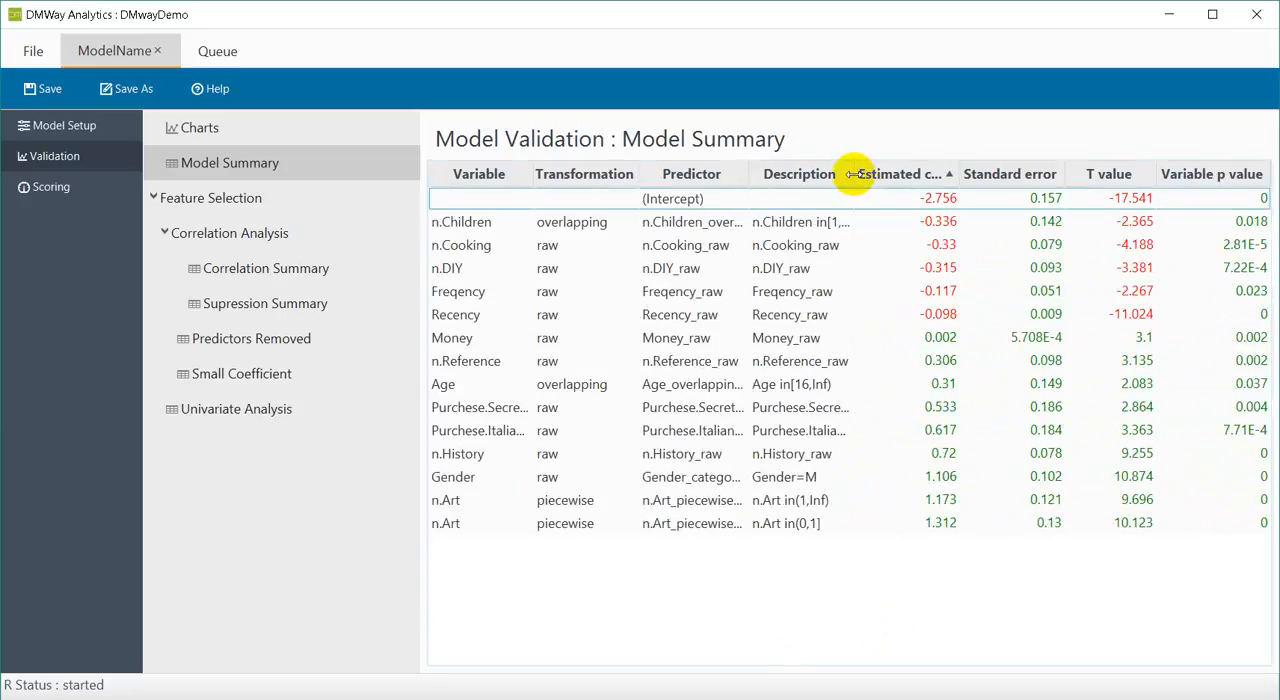
pyautogui.moveTo(851, 177)
pyautogui.mouseDown()
pyautogui.moveTo(943, 177)
pyautogui.moveTo(876, 180)
pyautogui.mouseUp()
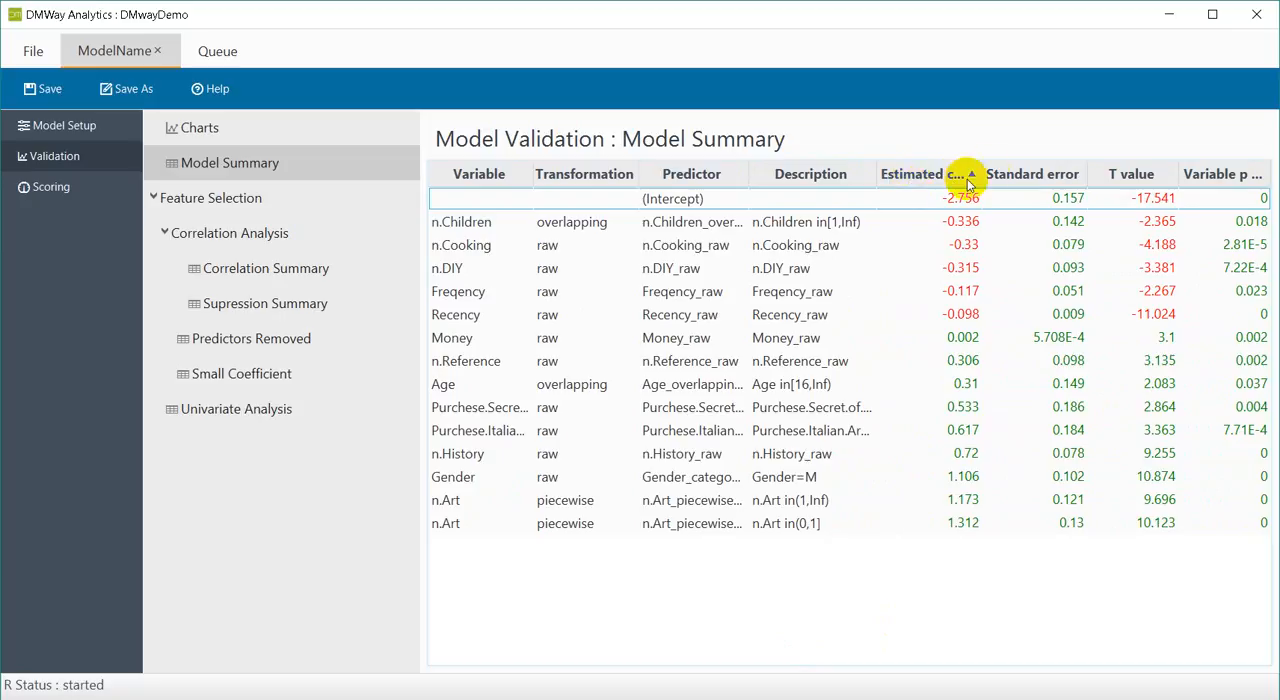
pyautogui.moveTo(980, 172); pyautogui.dragTo(1007, 172)
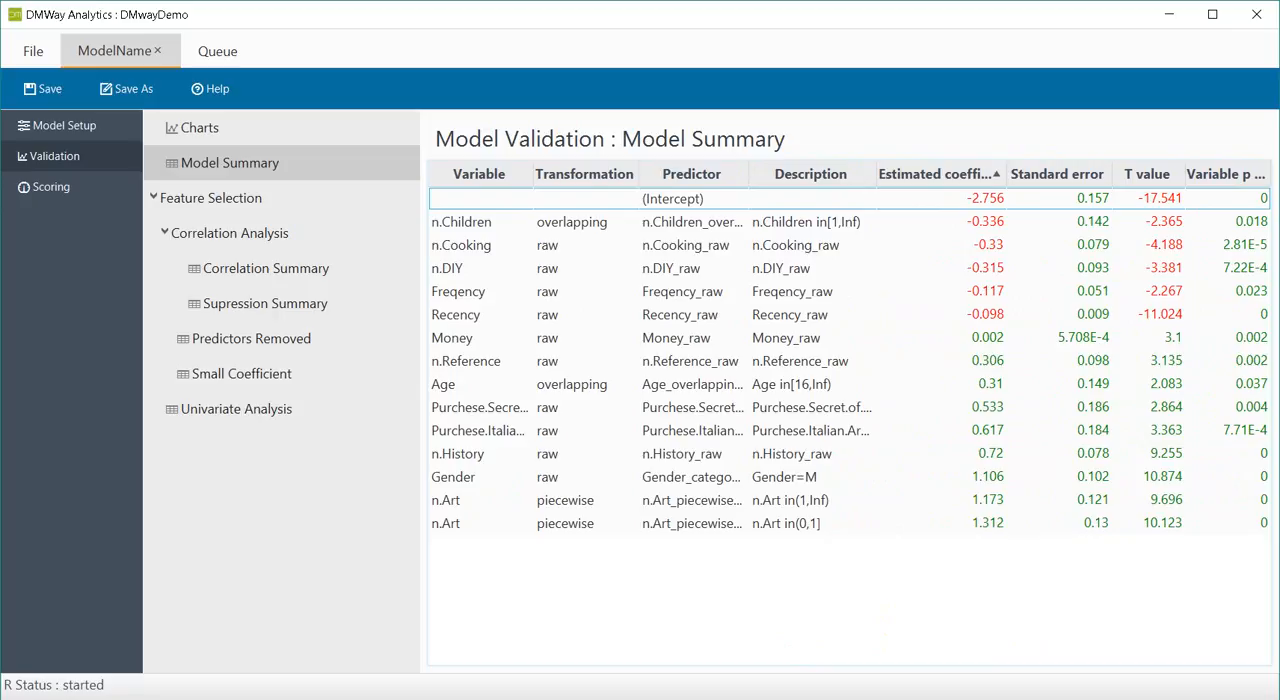
pyautogui.click(229, 269)
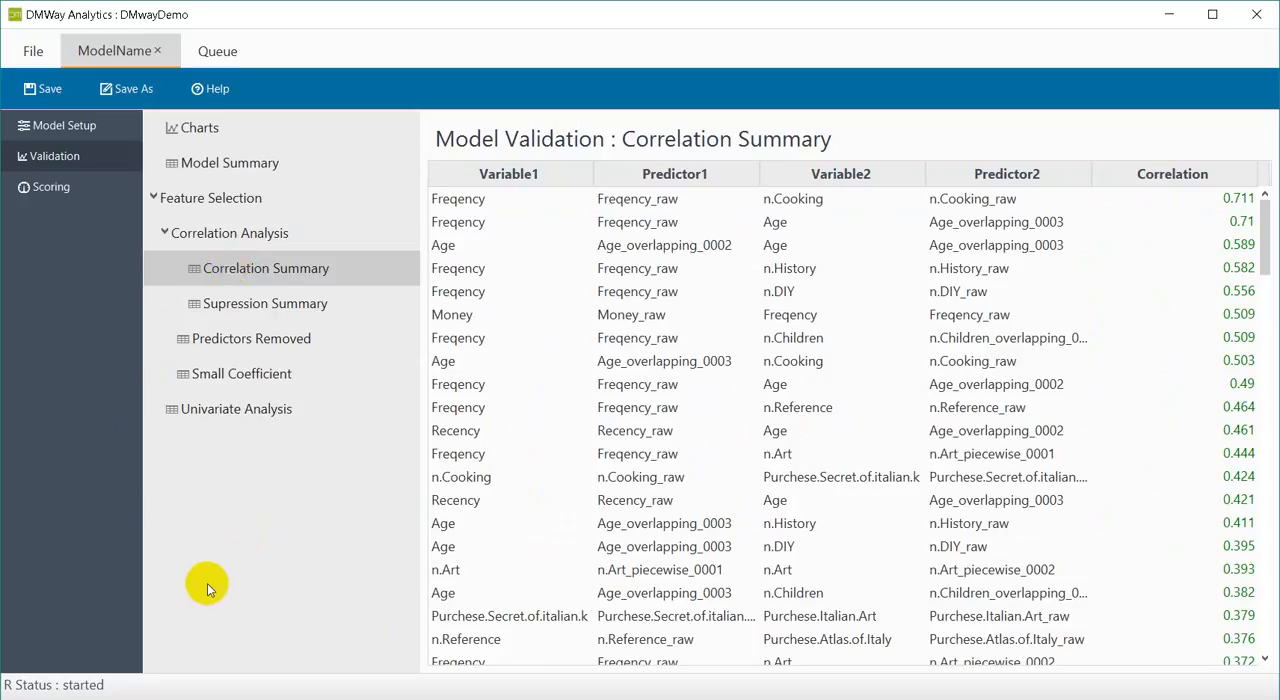
# Generate Java scoring code for the model with package PackageName and class name ClassName in the folder C:/Users/User/Desktop.
pyautogui.click(52, 188)
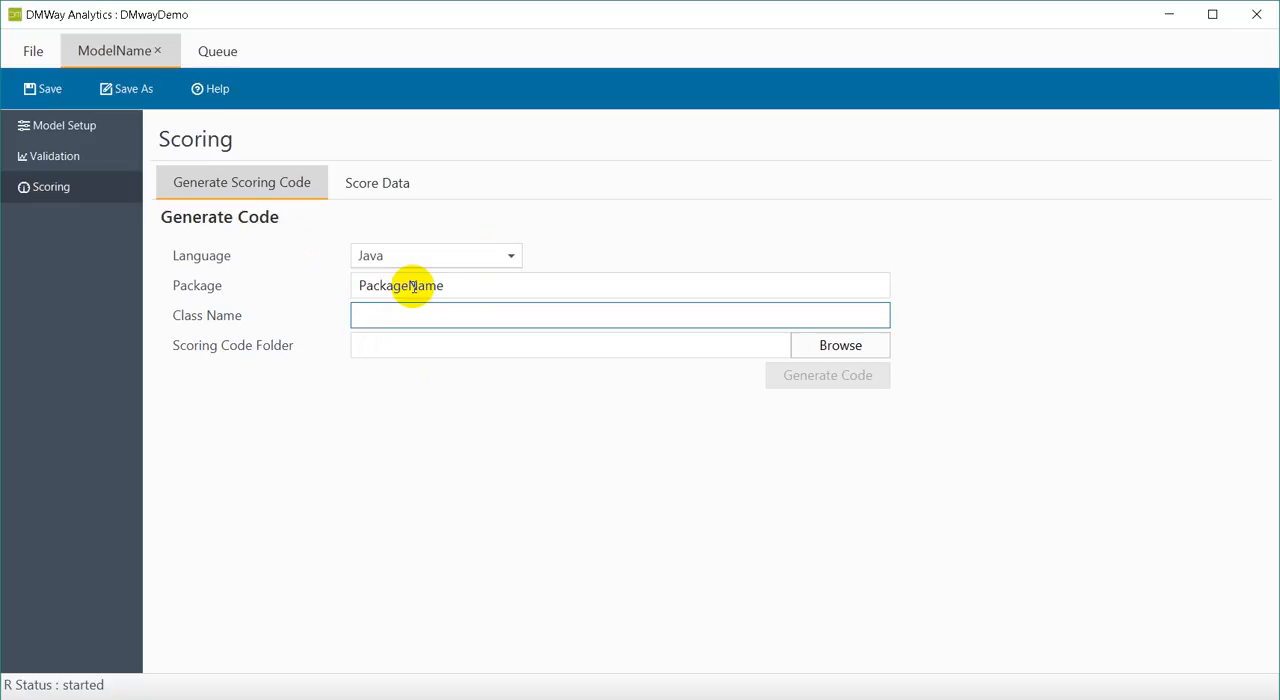
pyautogui.write('Classna')
pyautogui.press('BackSpace')
pyautogui.press('BackSpace')
pyautogui.write('Name')
pyautogui.press('Tab')
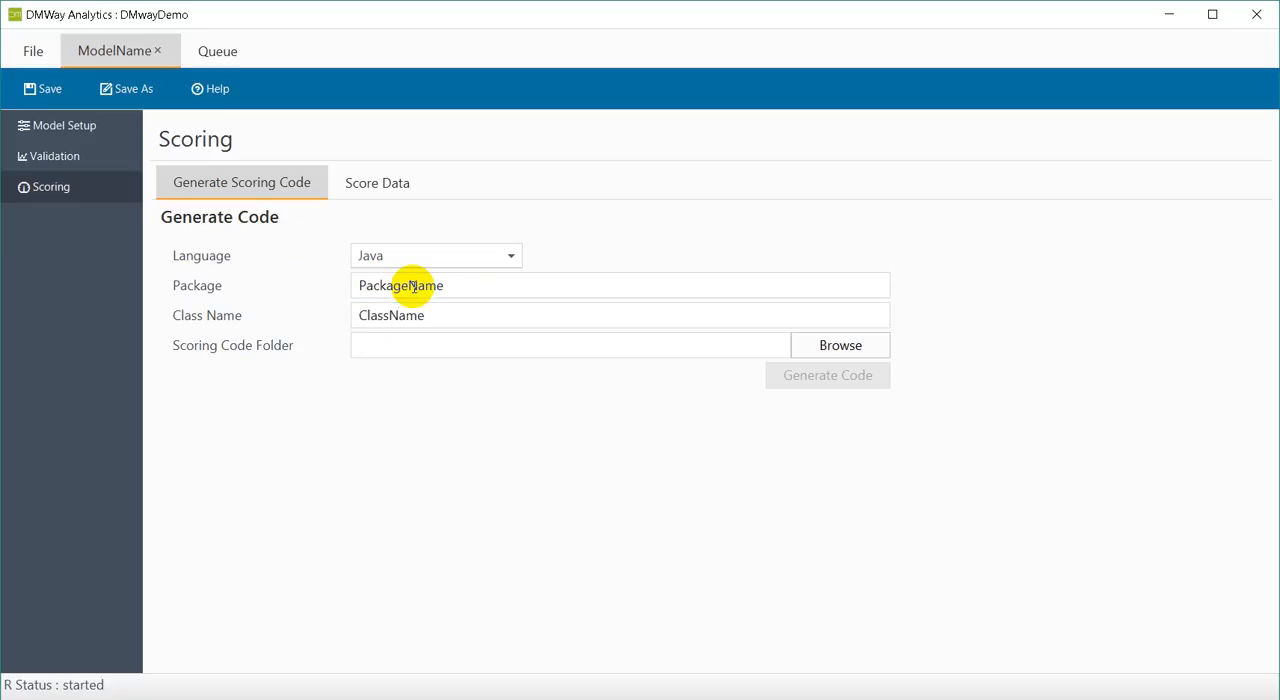
pyautogui.click(843, 350)
pyautogui.click(553, 446)
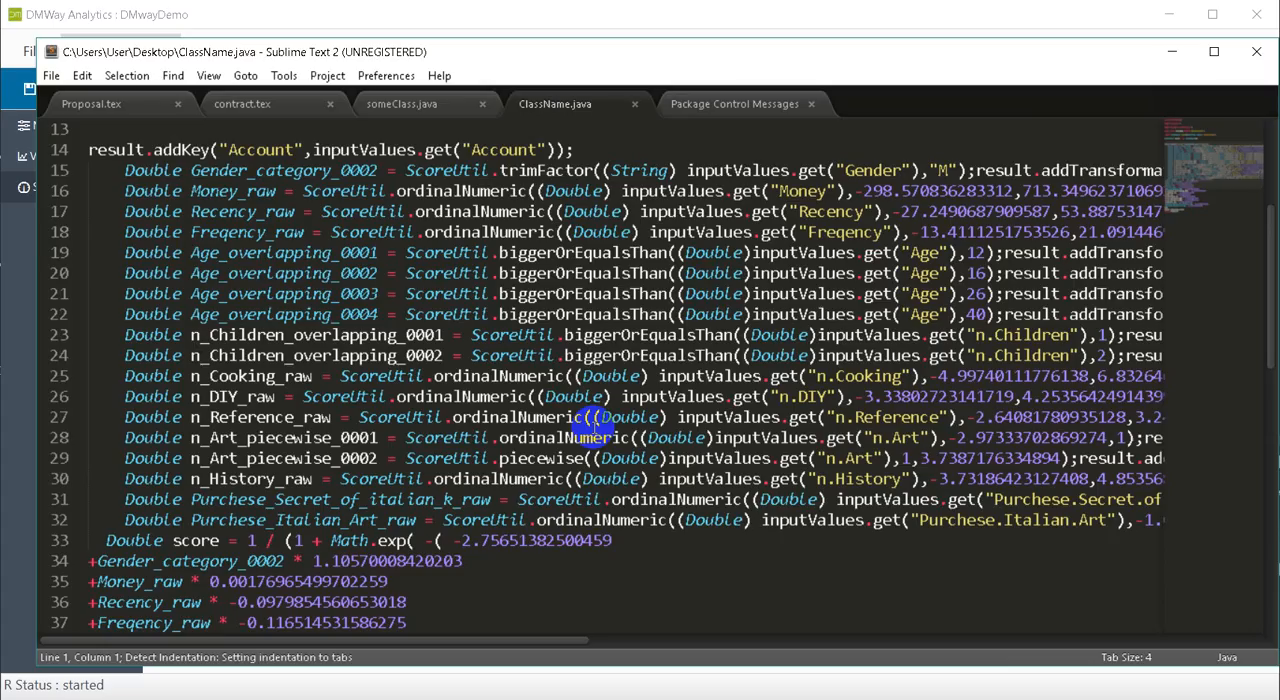
# Examine the variable transformations and score formula in the generated ClassName.java in Sublime Text, and close the editor to return to DMWay Analytics.
pyautogui.scroll(-5, 605, 330)
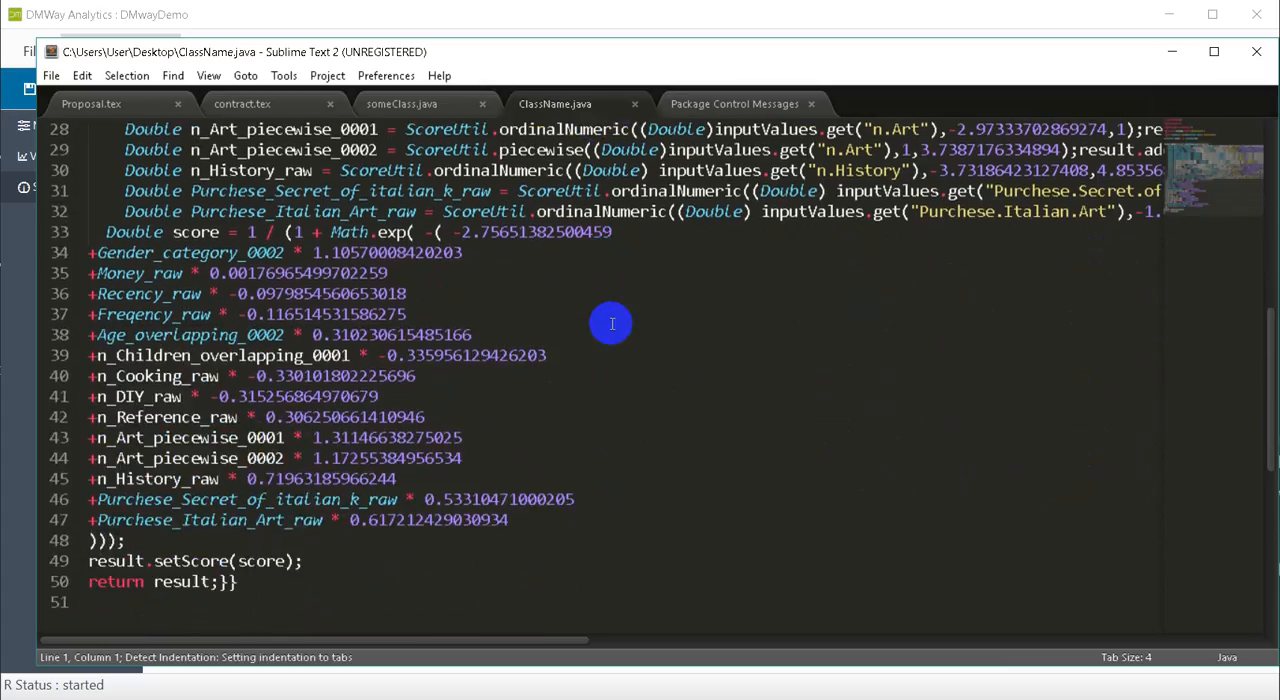
pyautogui.scroll(5, 612, 323)
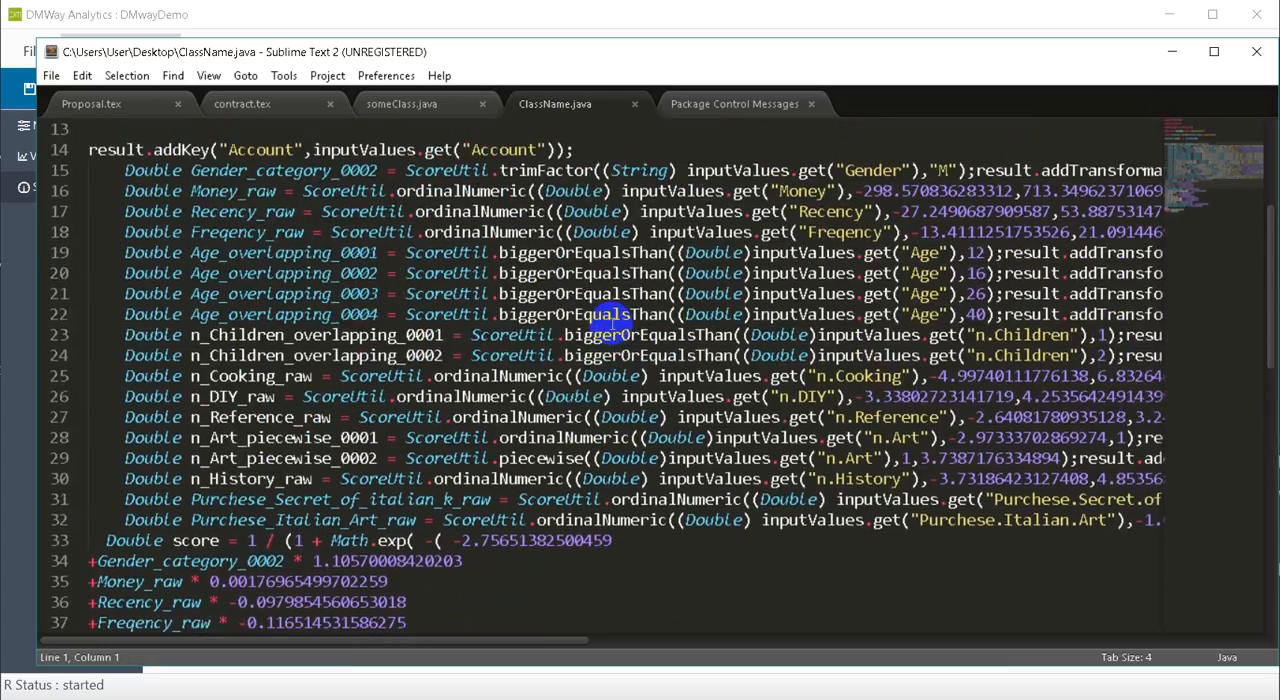
pyautogui.scroll(-3, 612, 323)
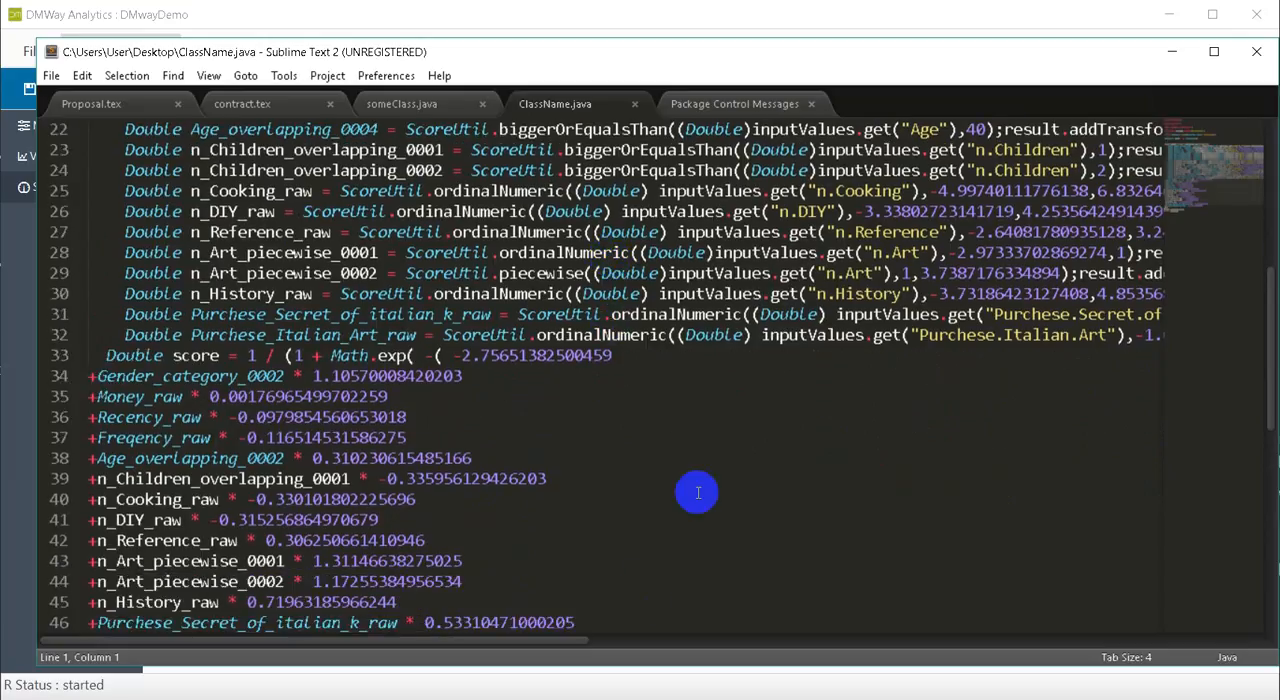
pyautogui.scroll(-1, 697, 492)
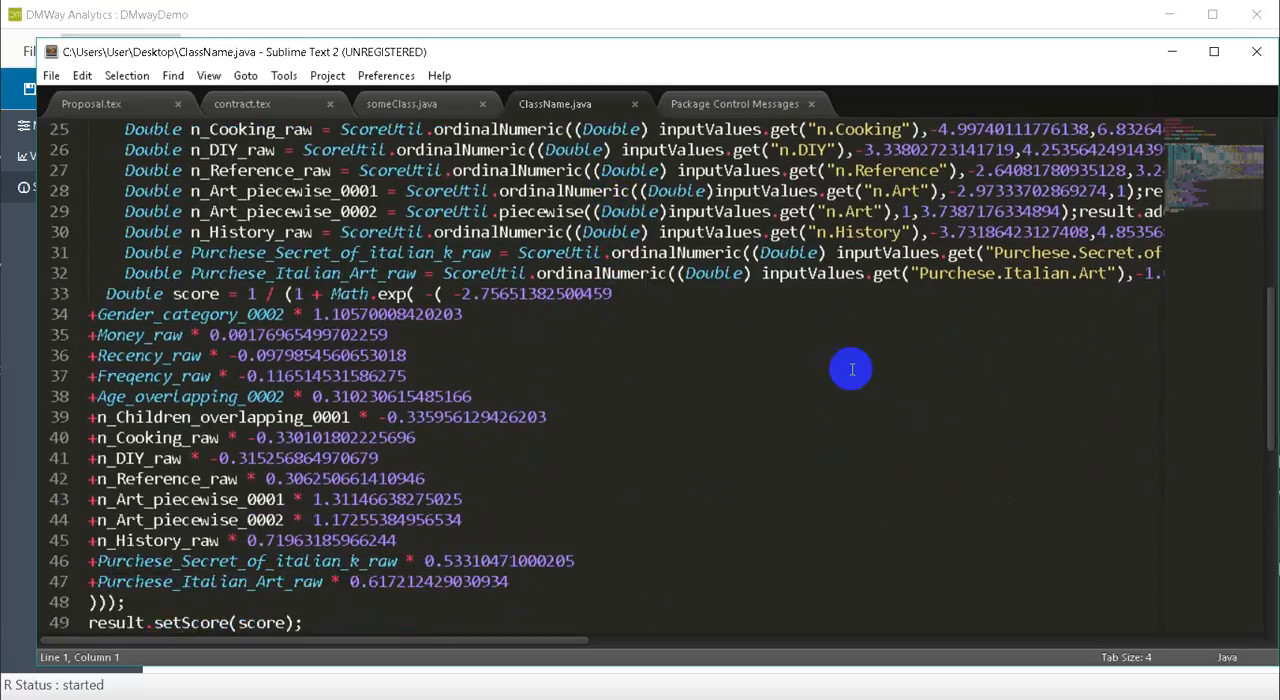
pyautogui.hotkey('ctrl', 'pagedown')
pyautogui.click(1256, 58)
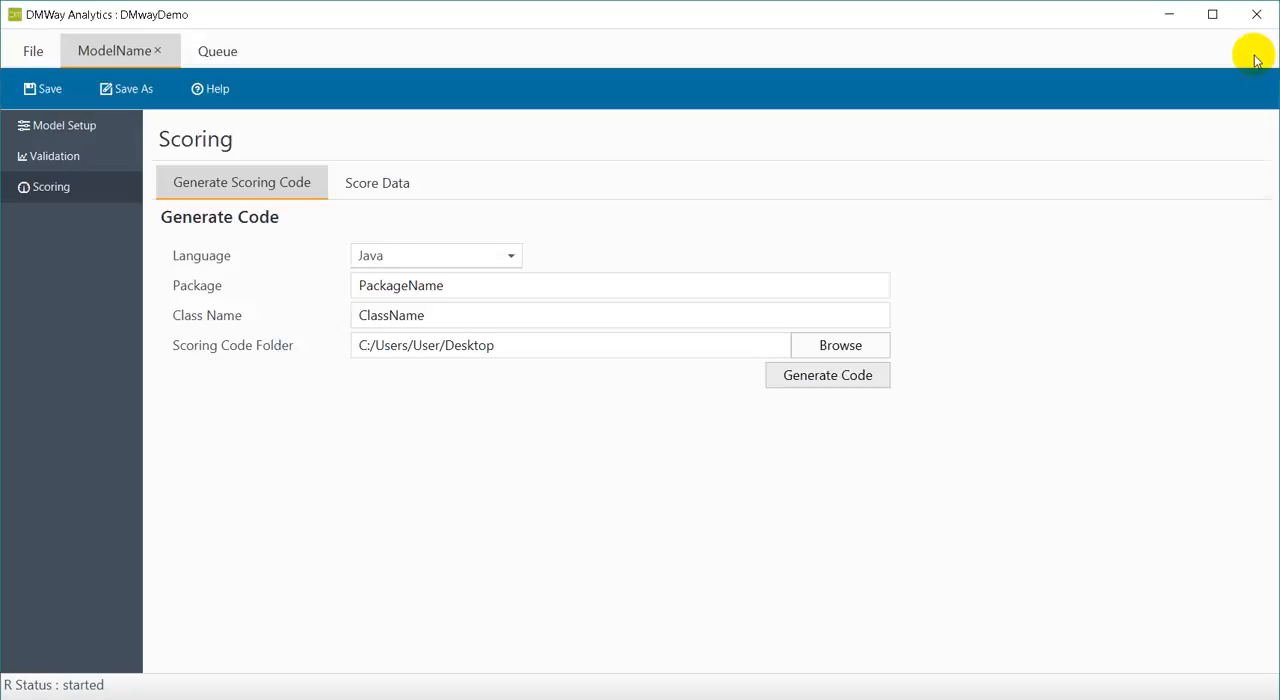